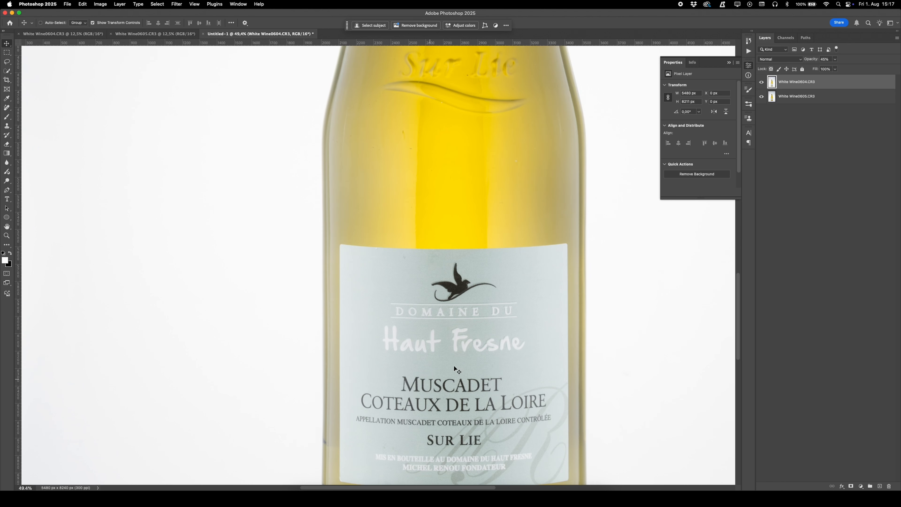
Set the opacity of the White Wine0604.CR3 layer to 100%.
click(835, 60)
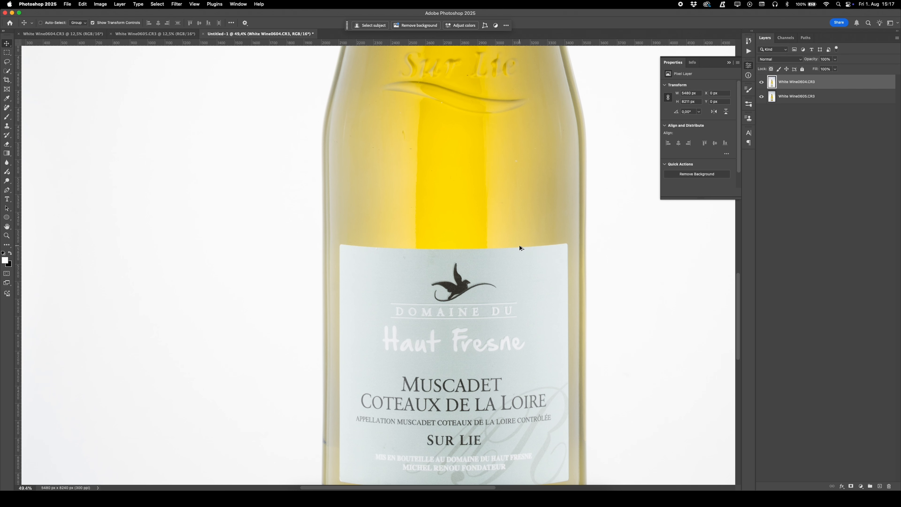
scroll(519, 245, down, 5)
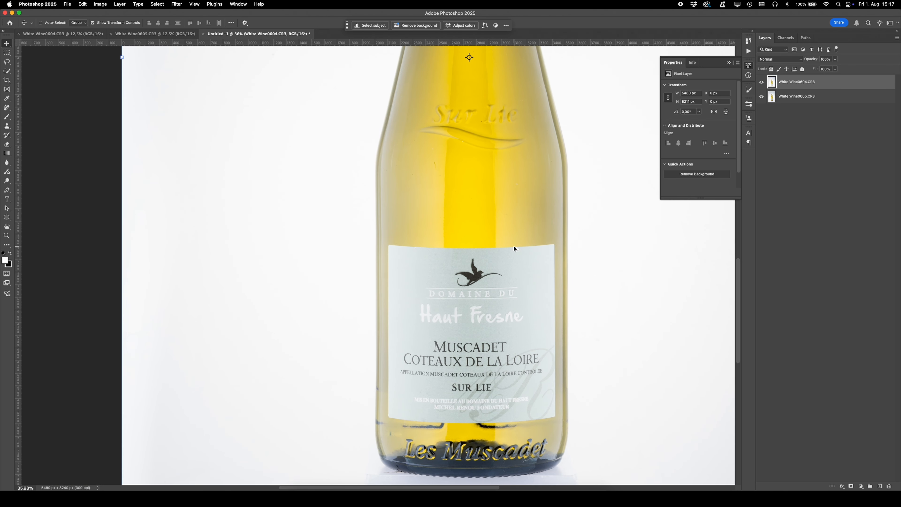
scroll(477, 227, right, 1)
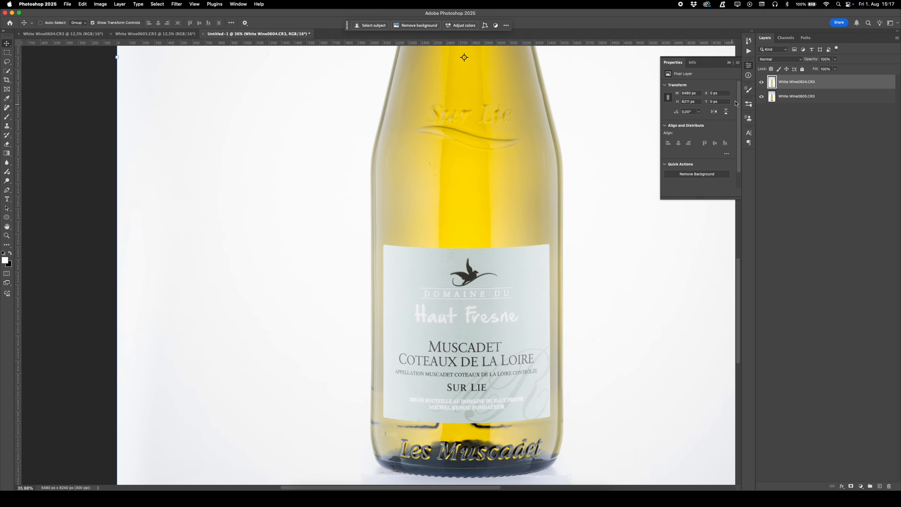
key(super+0)
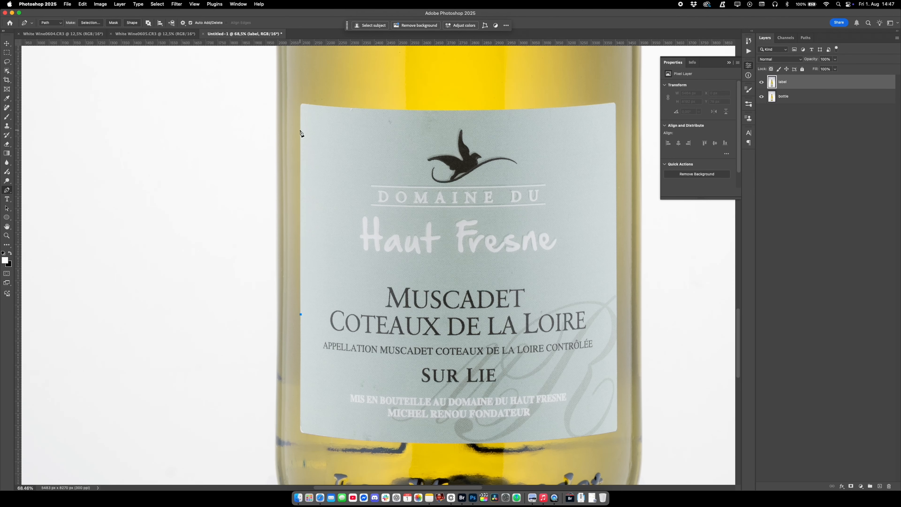
Trace the label's left side, upper corner and upper edge with Pen tool anchor points.
click(300, 130)
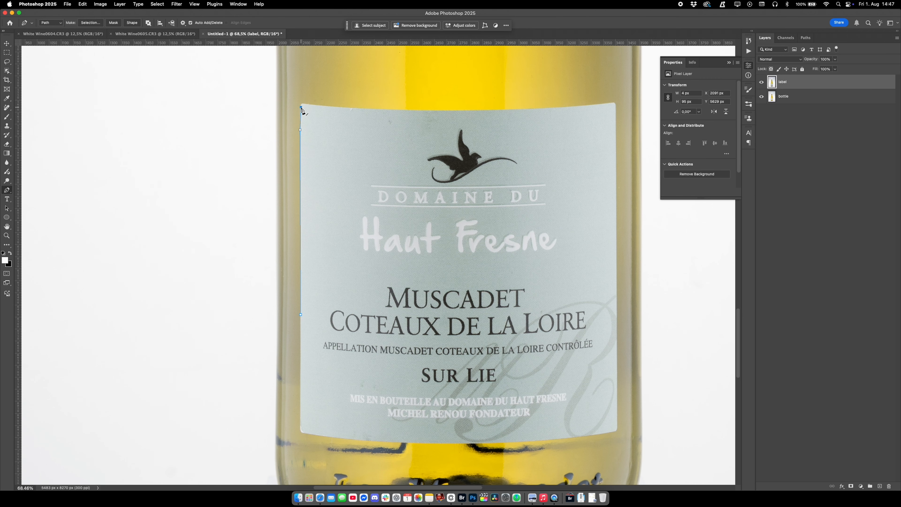
drag(306, 103, 315, 105)
drag(396, 109, 425, 110)
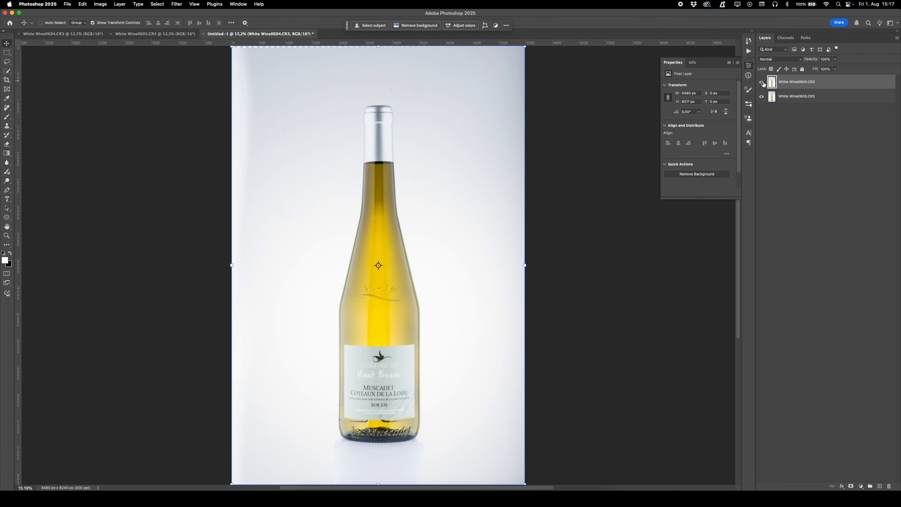
Rename the White Wine0604.CR3 layer as bottle and the White Wine0605.CR3 layer as label.
click(762, 82)
click(761, 83)
key(Return)
click(809, 94)
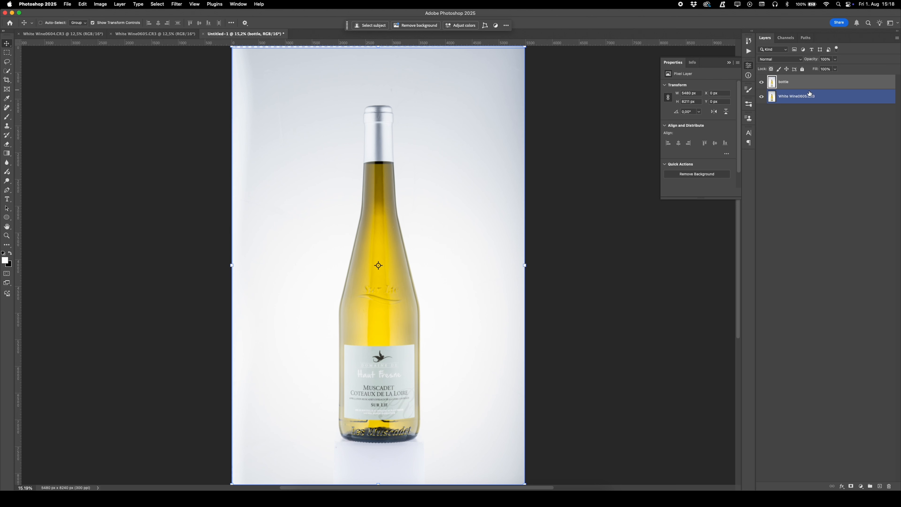
double_click(809, 96)
text(label)
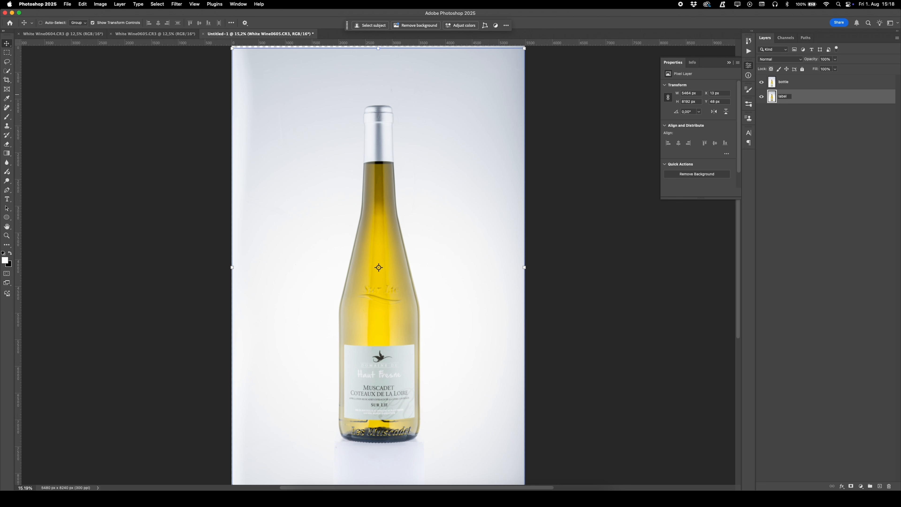
key(Return)
Move the bottle layer beneath the label layer and compare the two exposures by toggling the label layer's visibility.
click(773, 87)
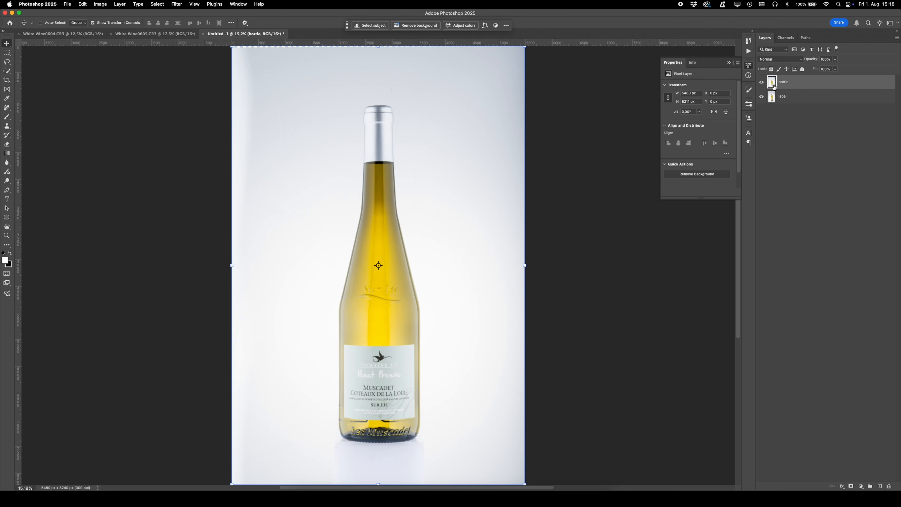
click(769, 94)
click(771, 83)
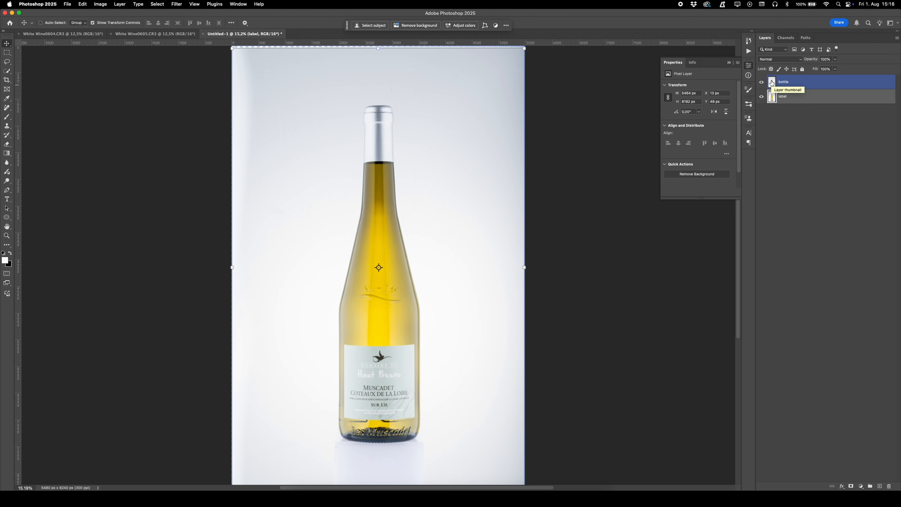
drag(771, 83, 776, 104)
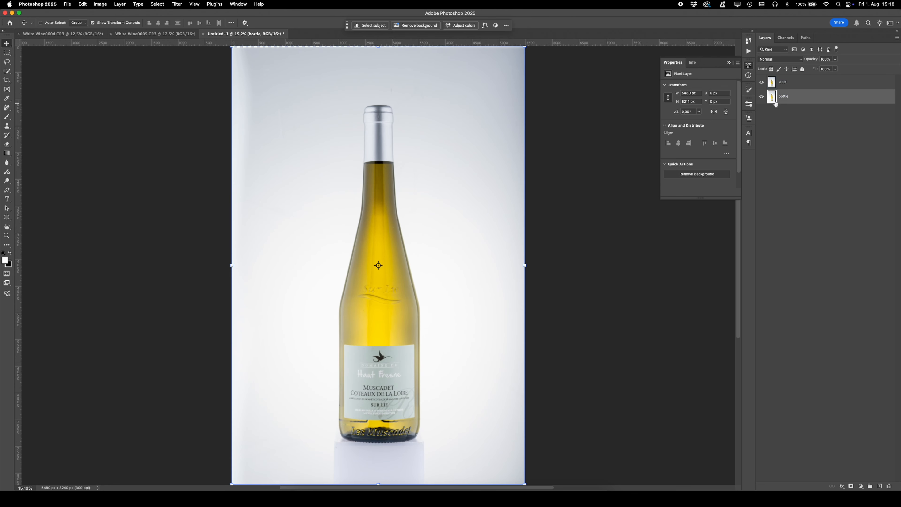
click(769, 87)
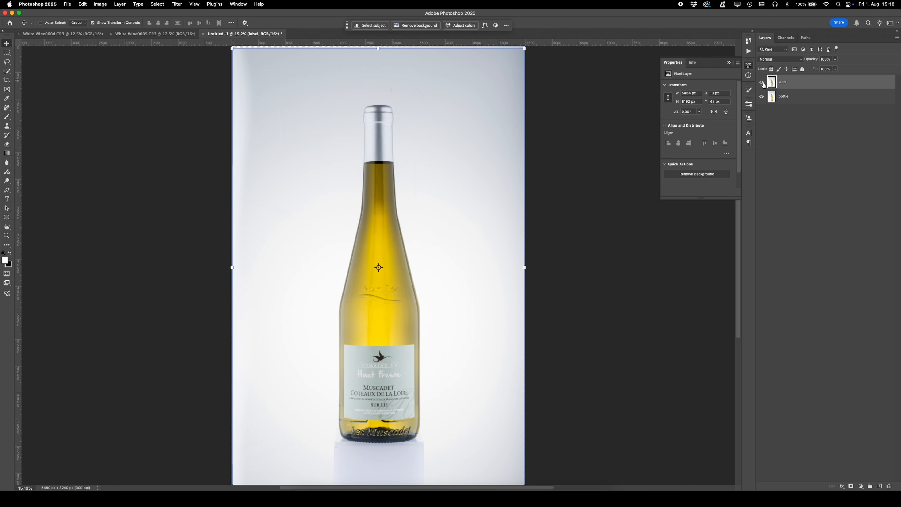
click(761, 83)
click(761, 83)
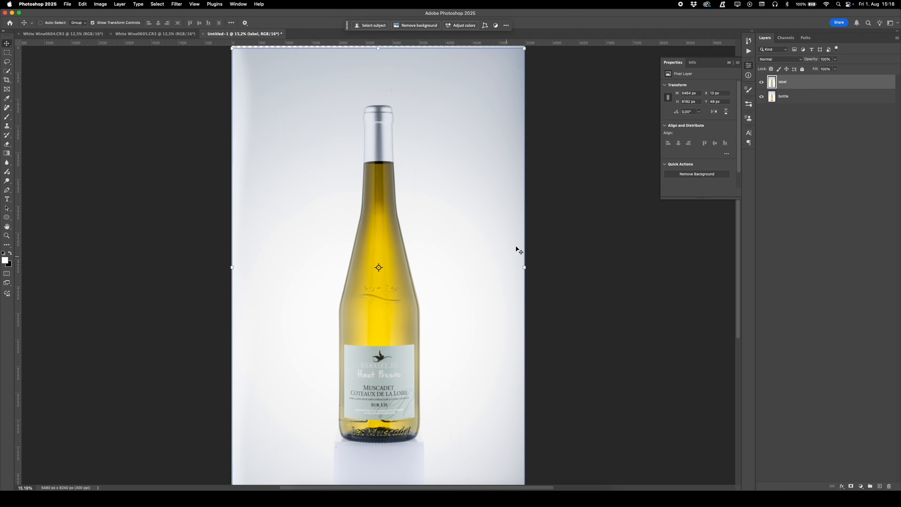
Select the paper label on the bottle front with the Object Selection tool, working on the label layer.
click(7, 74)
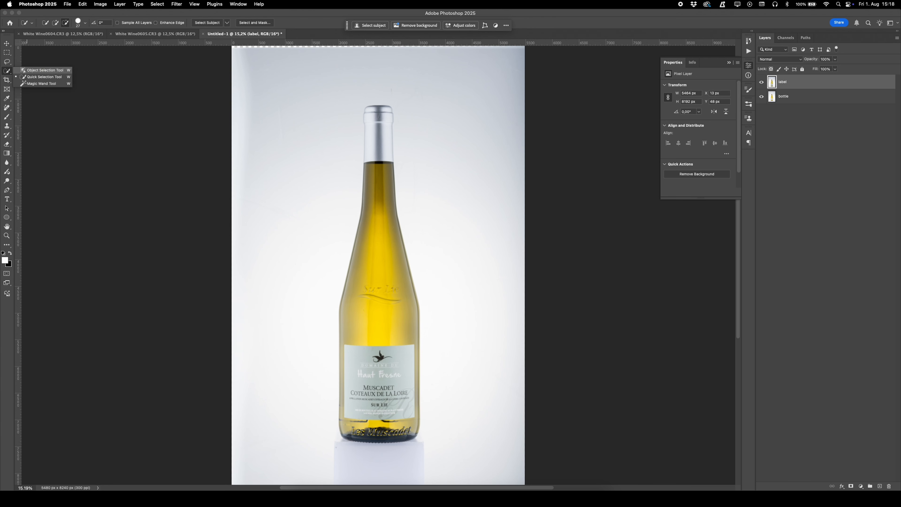
click(23, 71)
scroll(359, 390, up, 5)
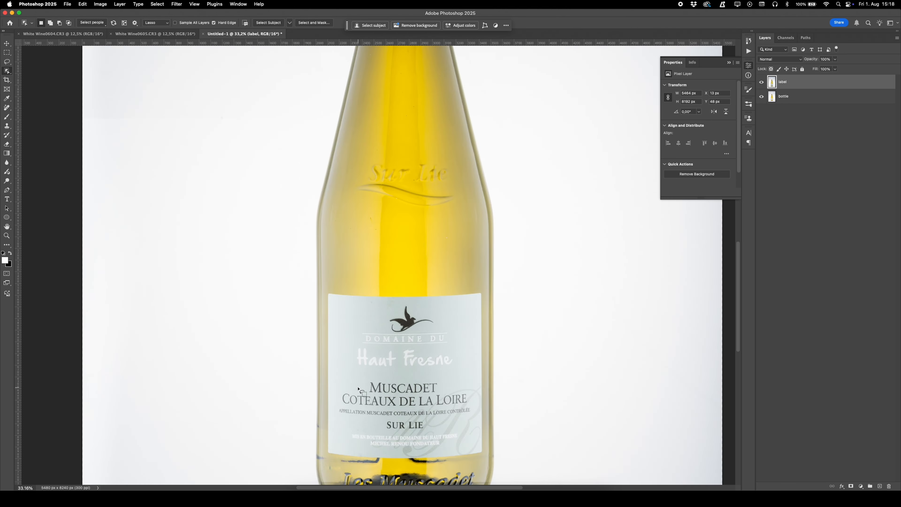
mouse_move(315, 185)
mouse_down()
mouse_move(314, 401)
mouse_move(497, 402)
mouse_move(522, 387)
mouse_move(525, 236)
mouse_move(516, 183)
mouse_move(319, 185)
mouse_up()
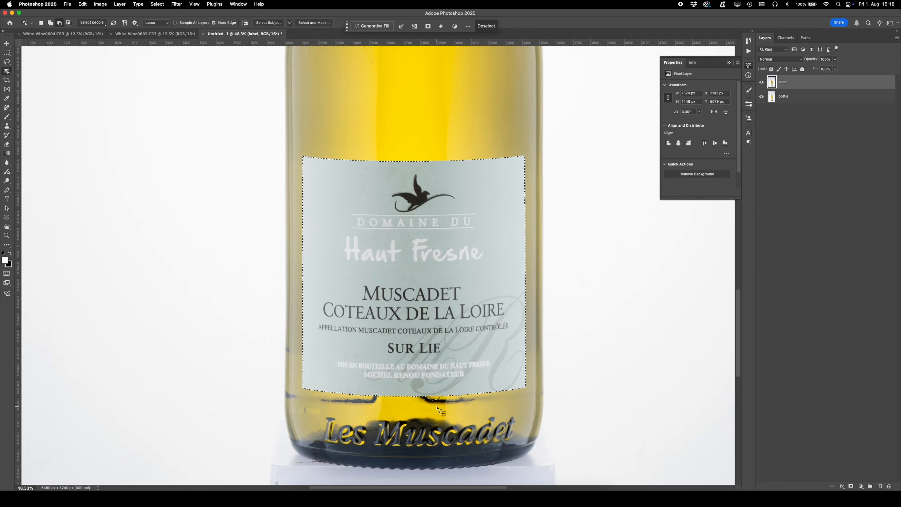
Subtract the stray bulge below the paper label's lower edge from the selection with the Quick Selection tool.
scroll(440, 406, up, 5)
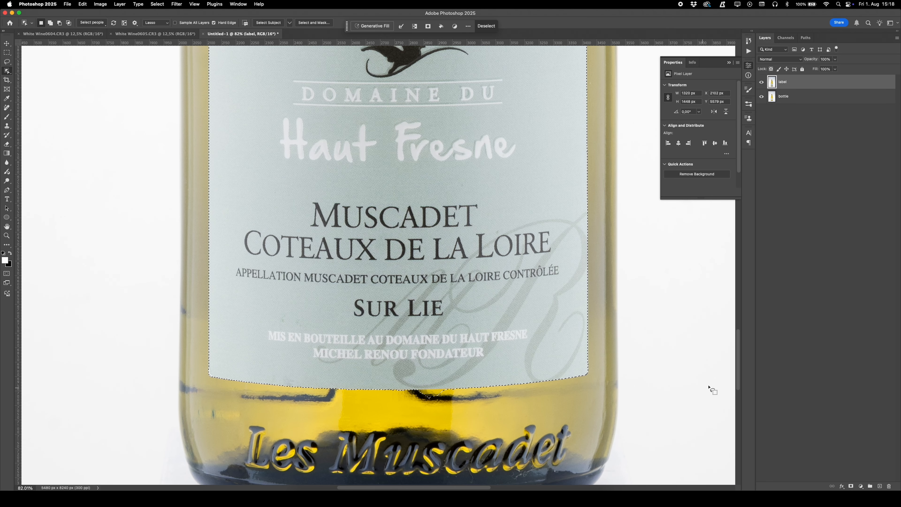
key(m)
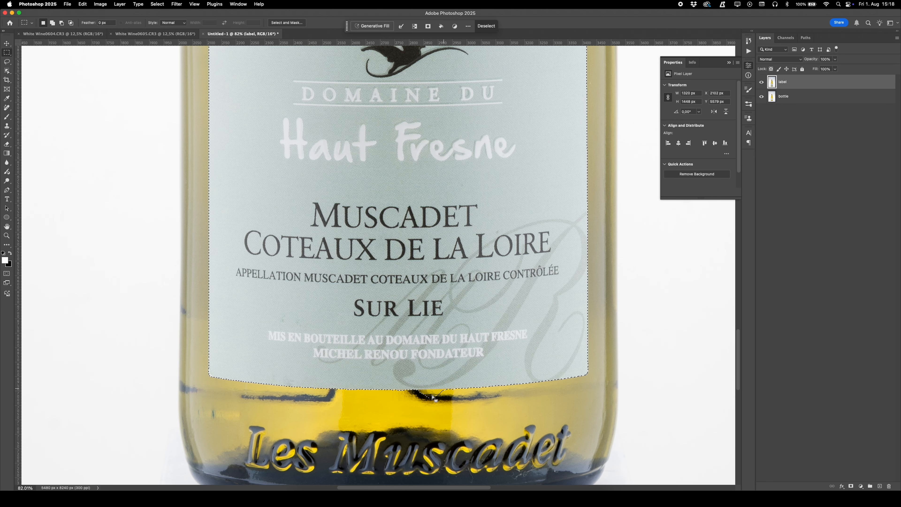
scroll(418, 400, up, 5)
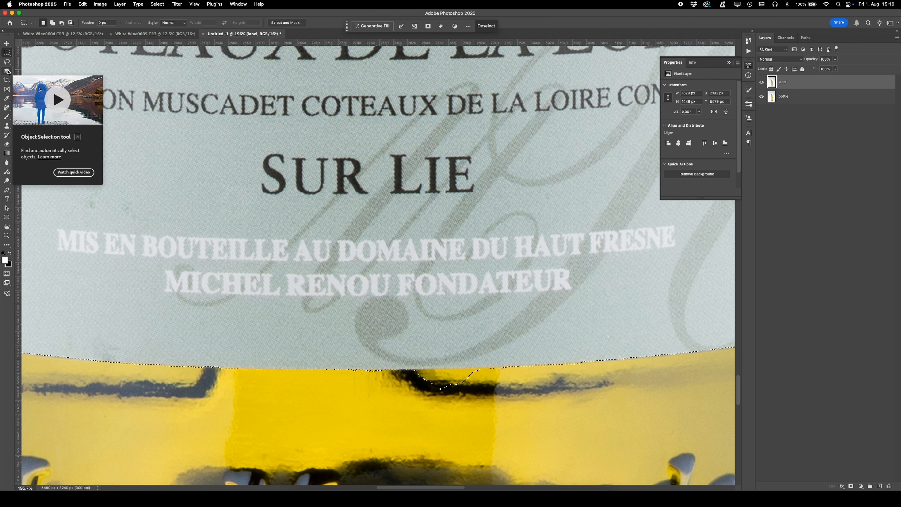
click(7, 72)
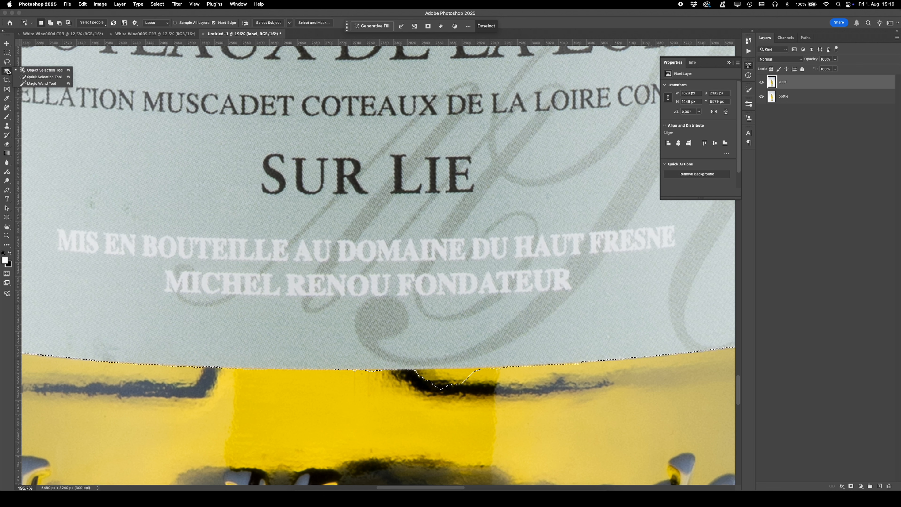
click(22, 77)
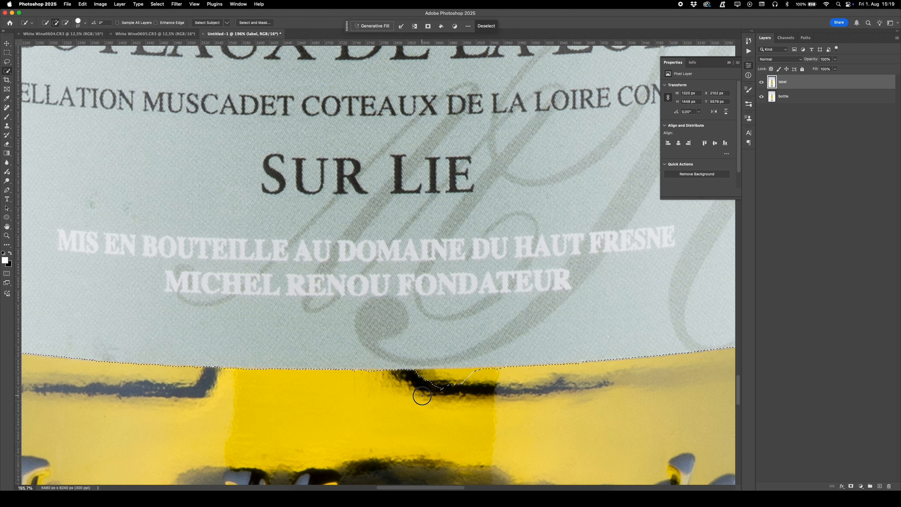
drag(414, 381, 421, 381)
scroll(442, 356, down, 5)
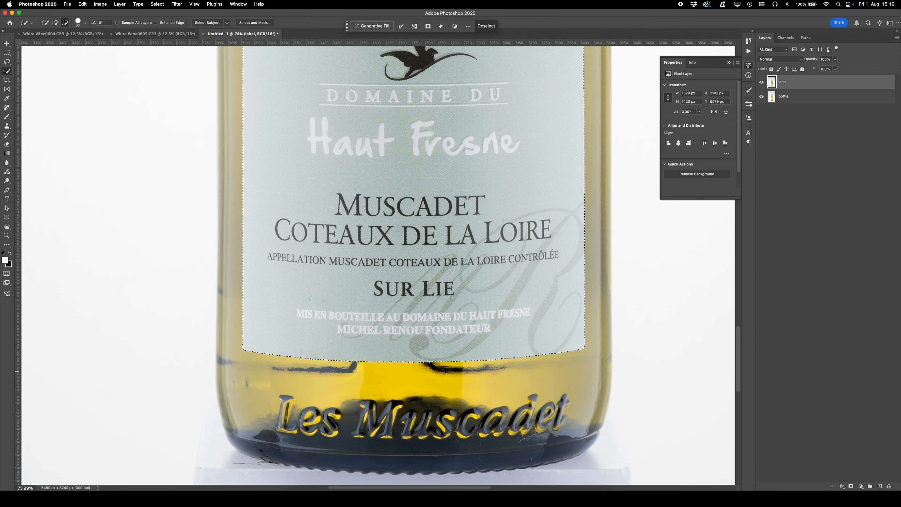
scroll(446, 370, up, 5)
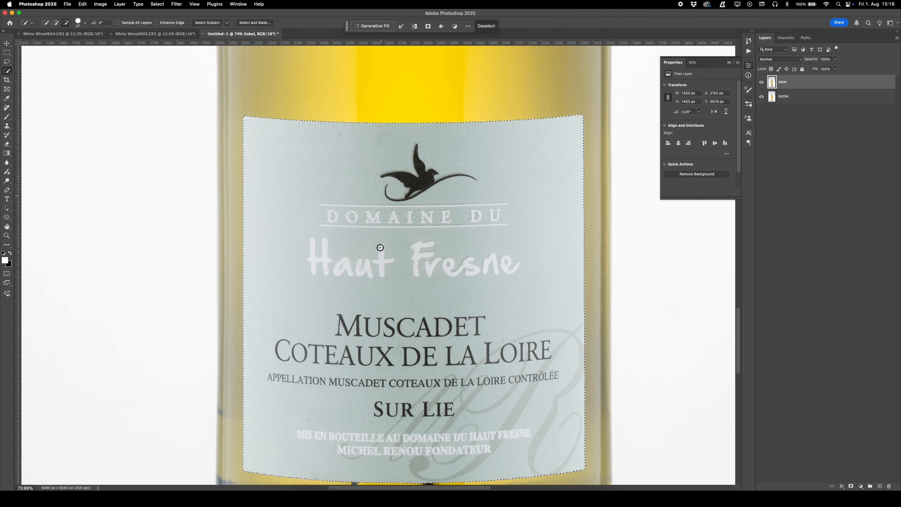
Add a layer mask to the label layer from the selection and check it by toggling the layer's visibility.
click(850, 486)
scroll(358, 207, down, 3)
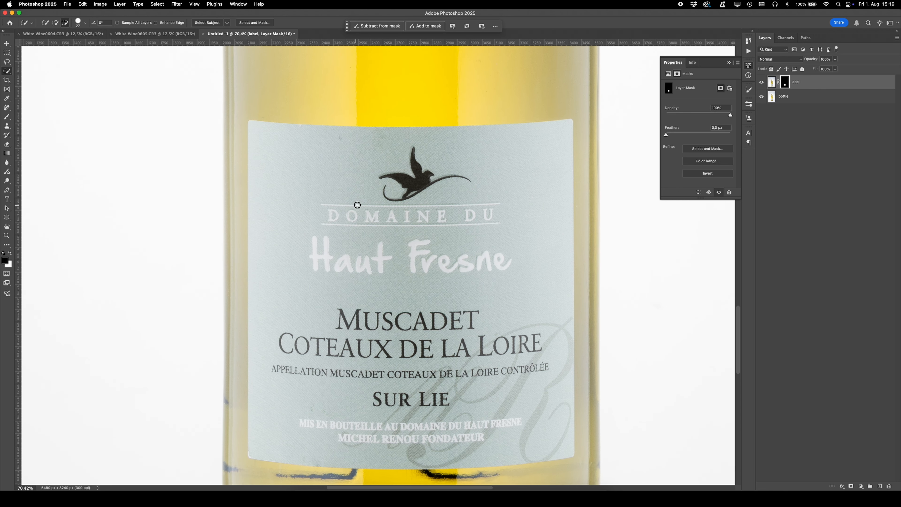
click(761, 82)
click(761, 82)
click(761, 82)
click(761, 82)
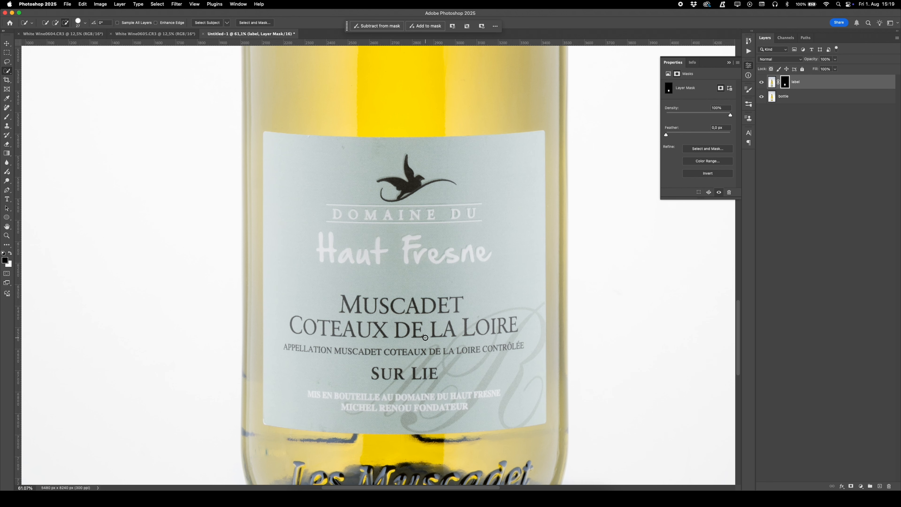
scroll(426, 338, down, 1)
scroll(422, 328, down, 5)
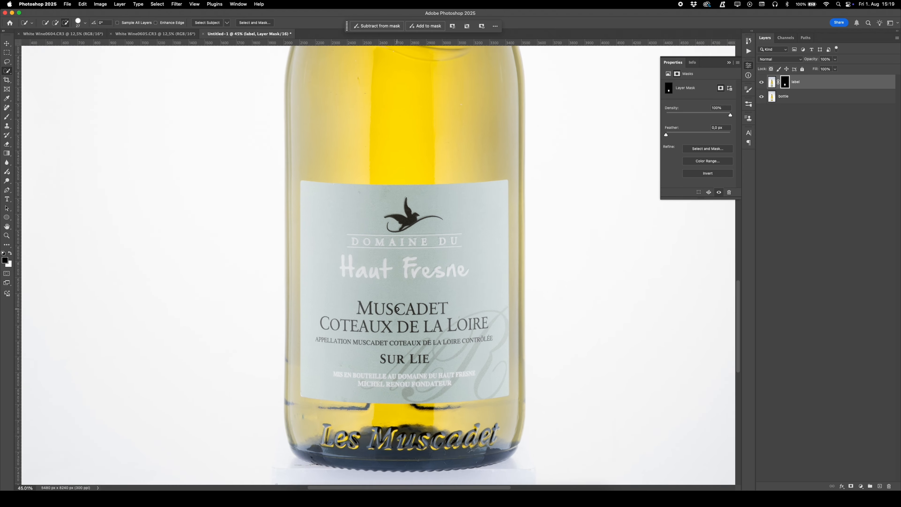
scroll(392, 304, up, 3)
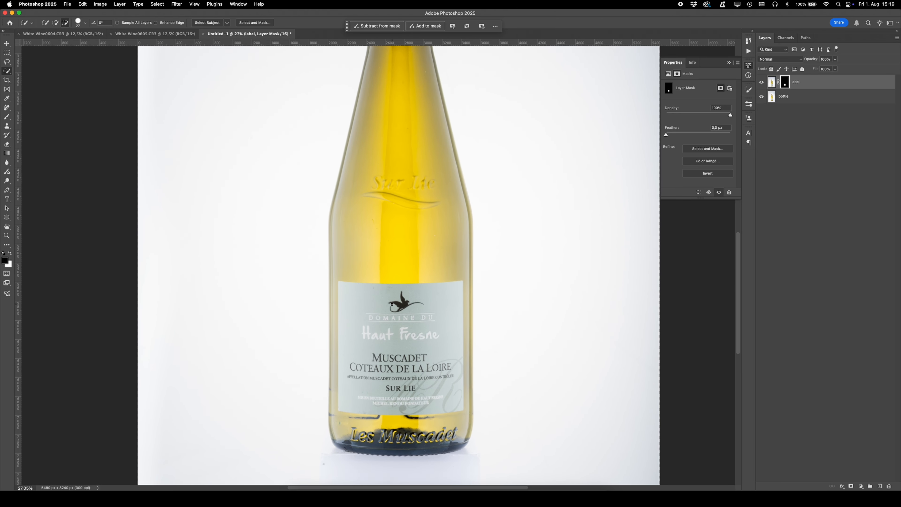
scroll(392, 304, down, 1)
Select the whole bottle on the bottle layer with the Object Selection tool.
click(779, 99)
key(super+0)
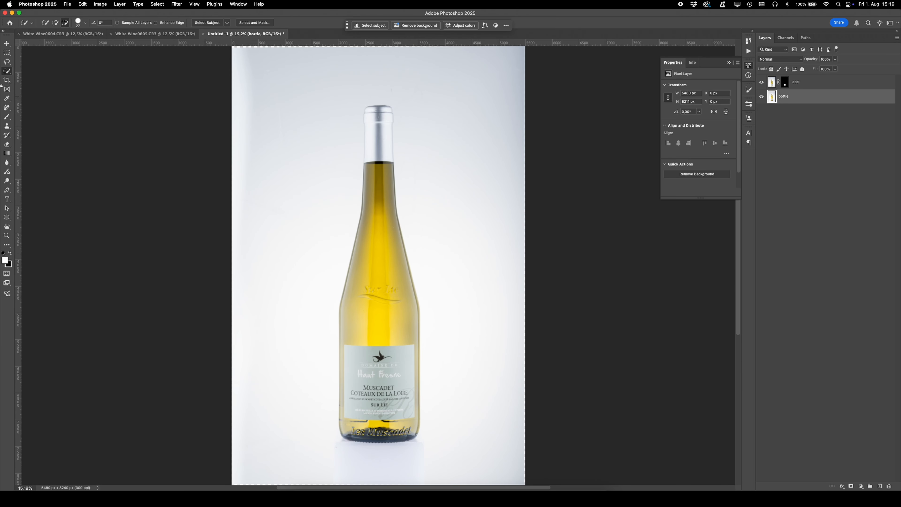
right_click(7, 71)
click(39, 70)
mouse_move(356, 123)
mouse_down()
mouse_move(354, 187)
mouse_move(325, 305)
mouse_move(321, 414)
mouse_move(333, 452)
mouse_move(379, 457)
mouse_move(424, 451)
mouse_move(435, 375)
mouse_move(416, 148)
mouse_move(400, 97)
mouse_move(366, 98)
mouse_move(357, 130)
mouse_up()
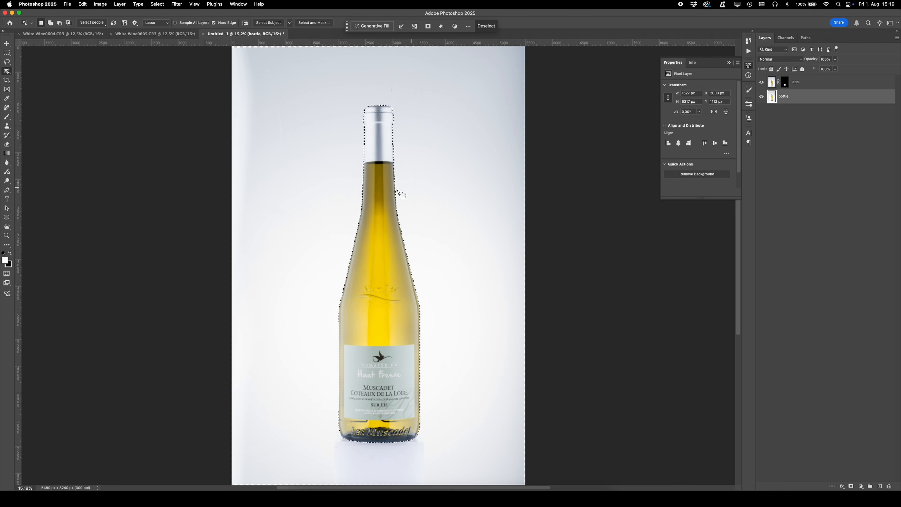
Add the missed sliver along the upper edge of the bottle's cap to the selection with the Quick Selection tool.
scroll(381, 117, up, 5)
scroll(383, 123, up, 1)
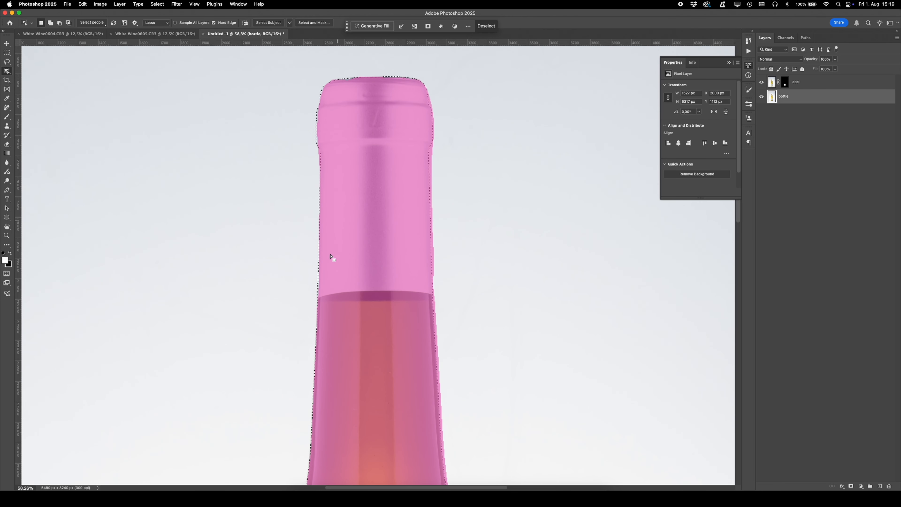
scroll(339, 170, up, 1)
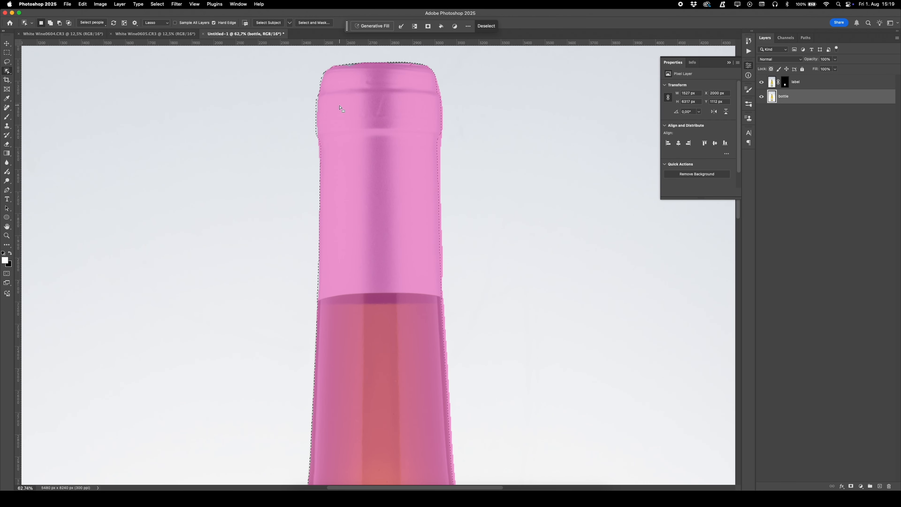
scroll(379, 77, up, 1)
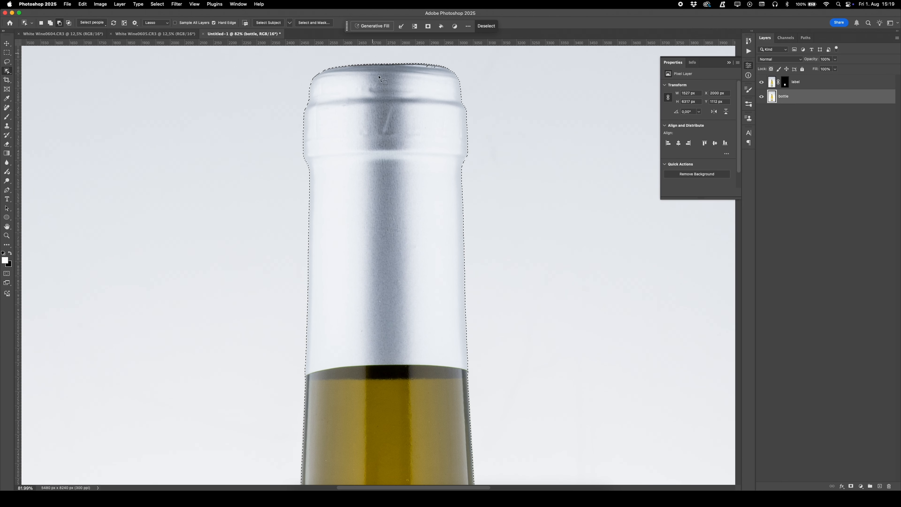
key(m)
scroll(441, 63, up, 3)
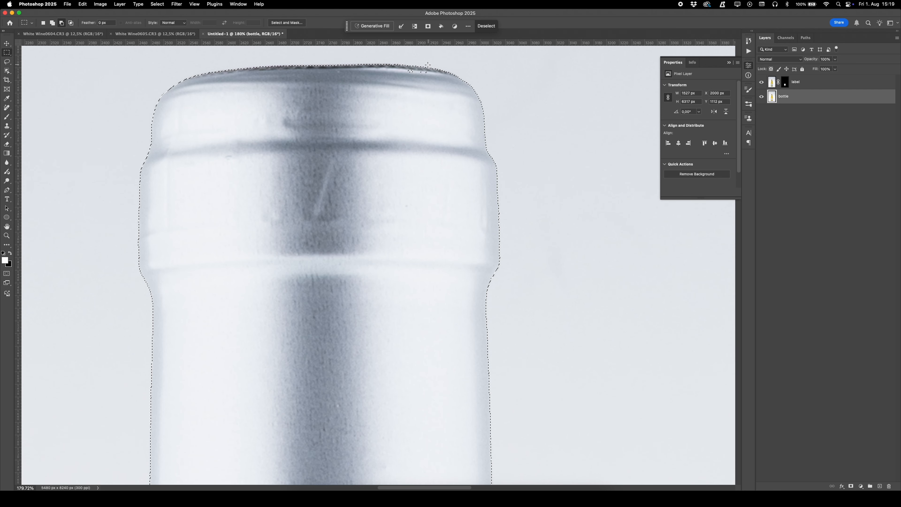
scroll(347, 140, down, 1)
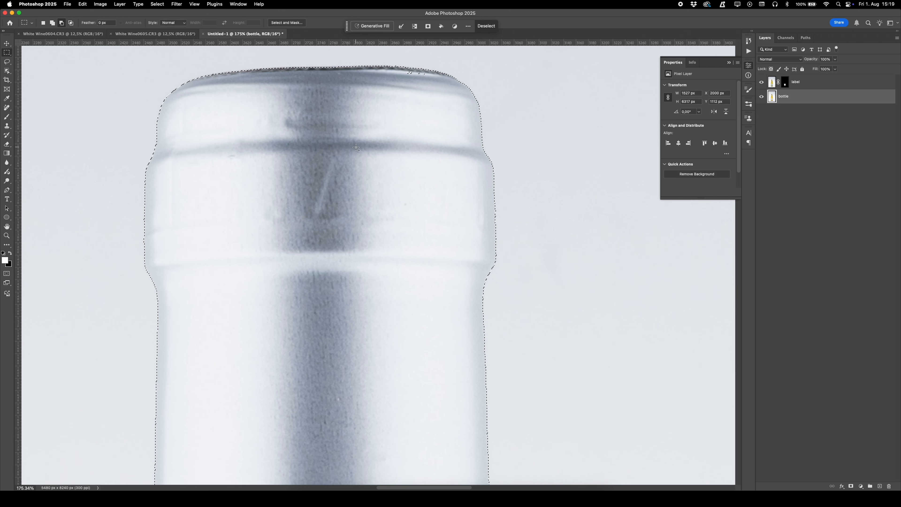
click(7, 71)
drag(7, 71, 36, 78)
click(418, 78)
scroll(385, 160, down, 4)
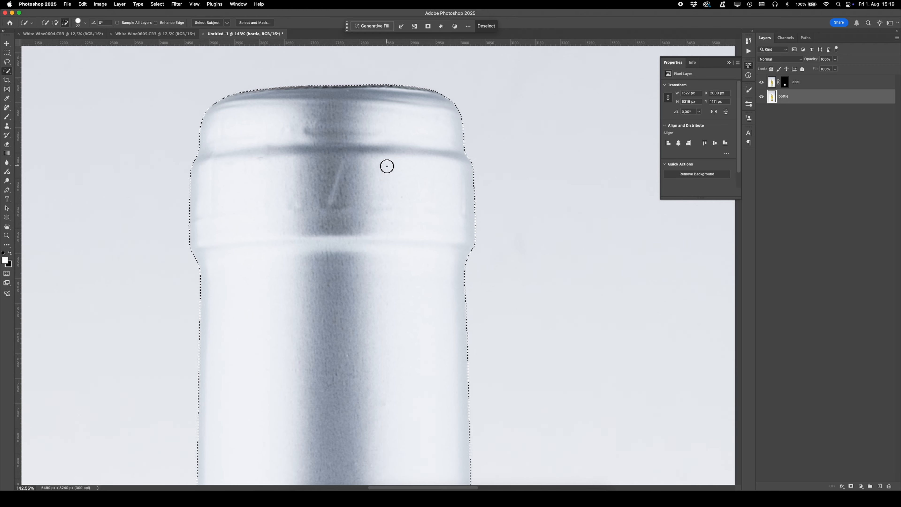
Subtract the stray dirt area under the left side of the bottle's base from the selection with the Quick Selection tool.
scroll(388, 169, down, 5)
scroll(388, 170, down, 8)
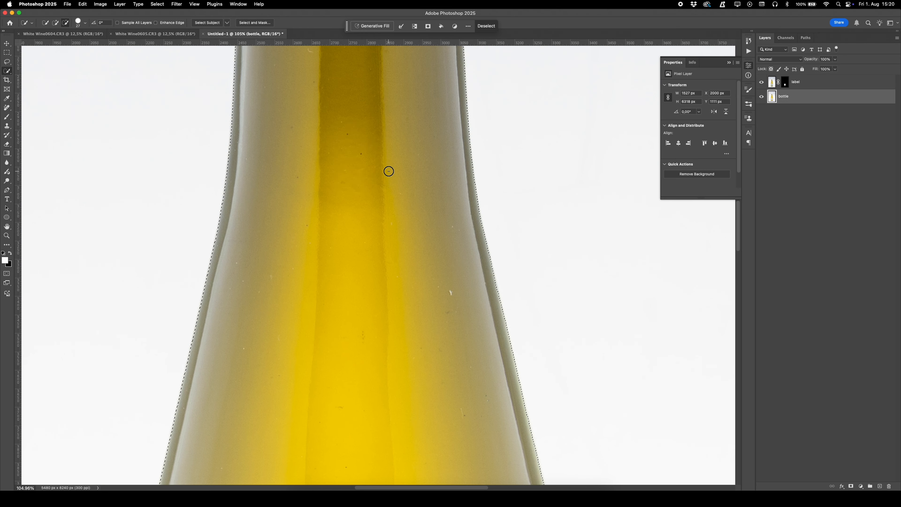
scroll(388, 171, down, 10)
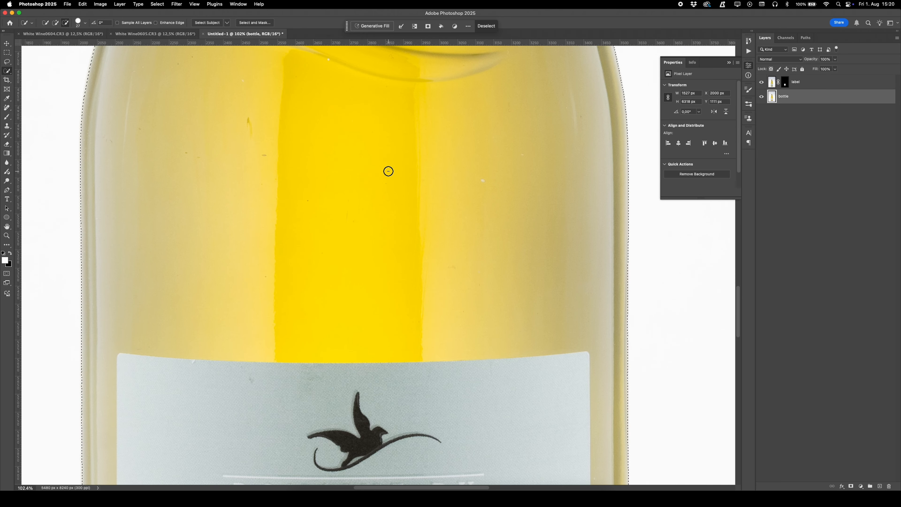
scroll(388, 172, down, 2)
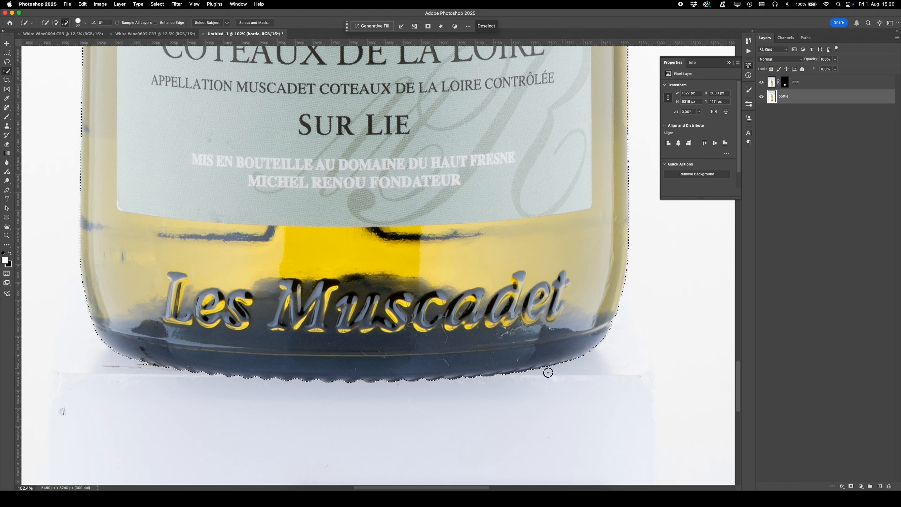
scroll(117, 362, up, 10)
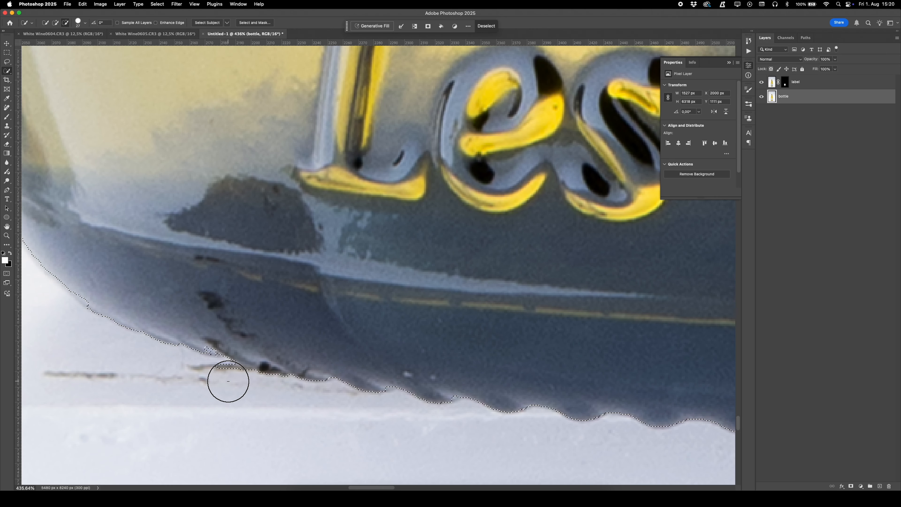
click(228, 380)
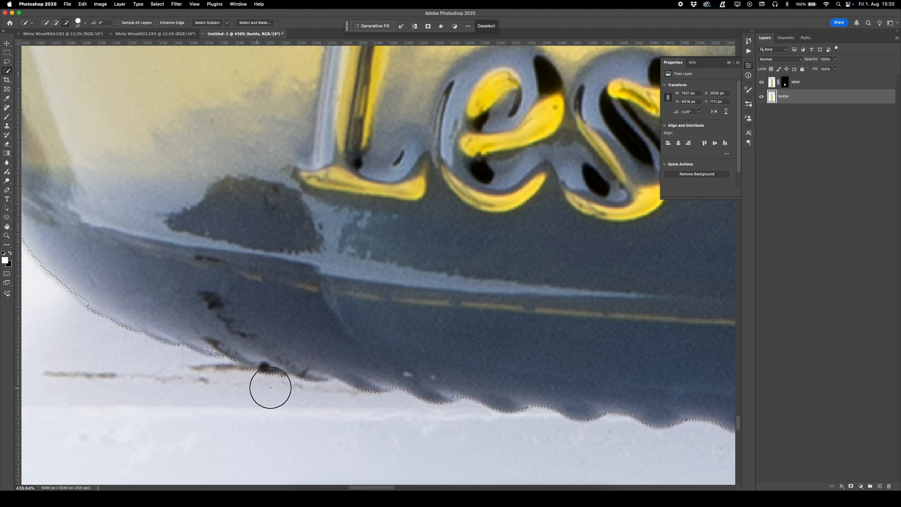
click(213, 334)
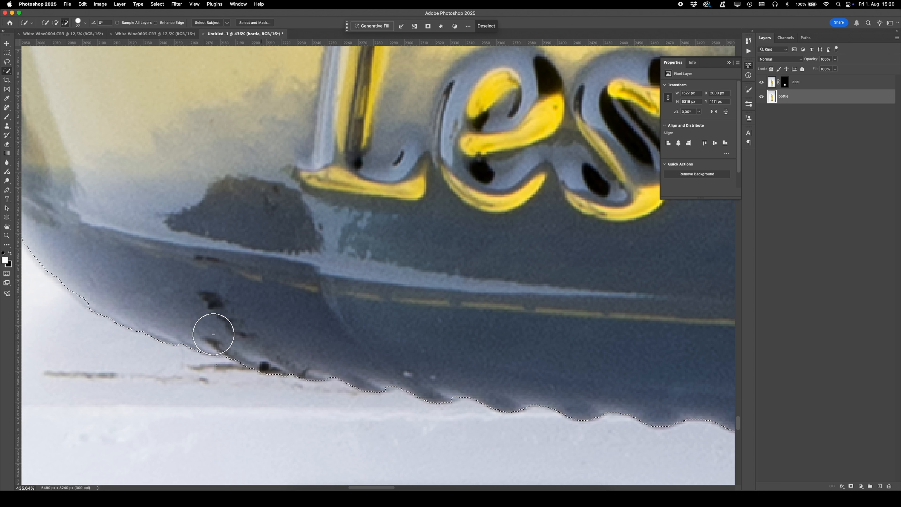
Add a layer mask to the bottle layer from the selection, make the layer's image active and fit the document in view.
scroll(213, 335, down, 10)
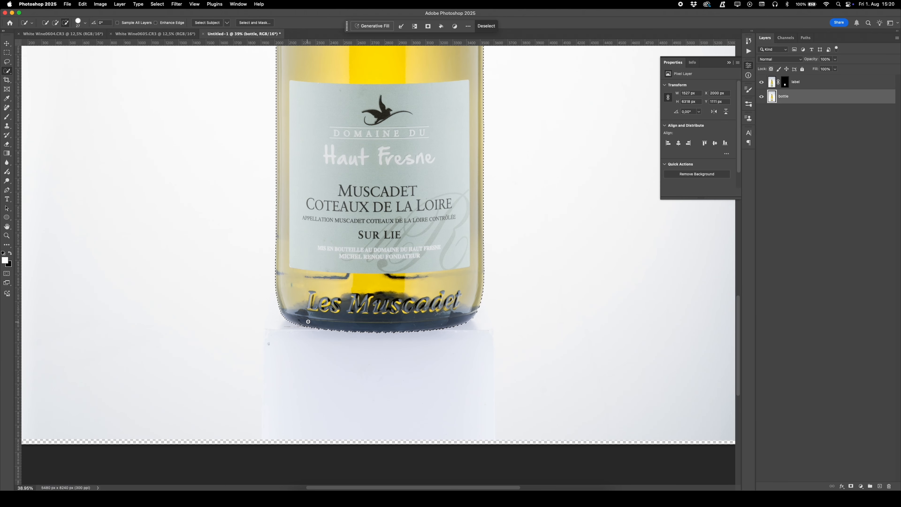
click(850, 486)
scroll(396, 212, down, 4)
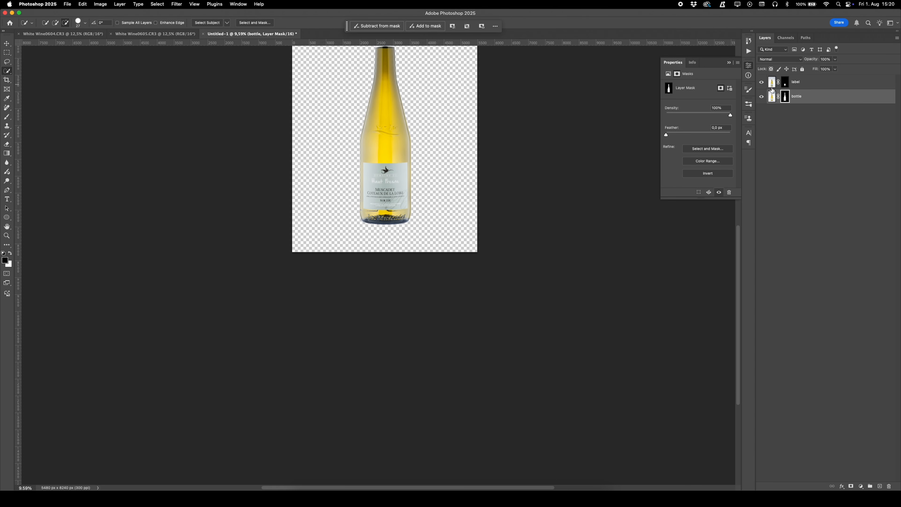
click(772, 95)
key(super+0)
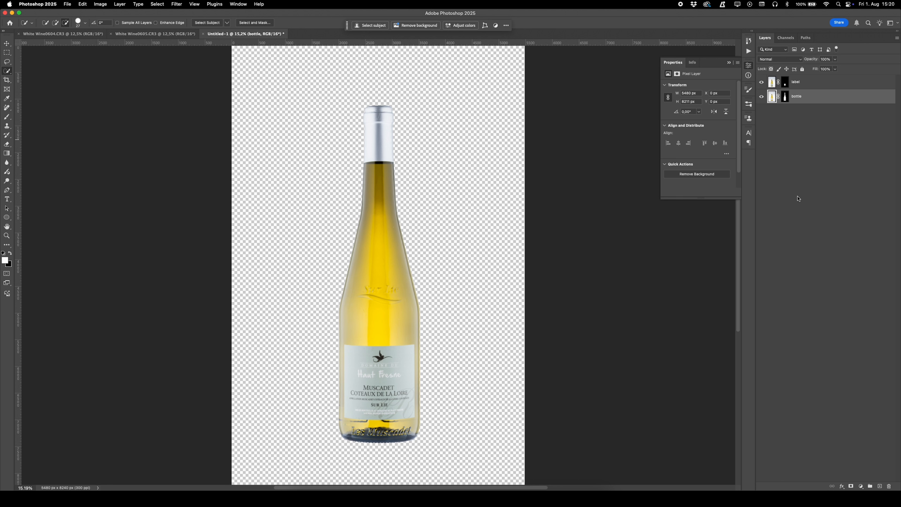
Add a white Solid Color fill layer and place it beneath the bottle layer as the background.
click(861, 486)
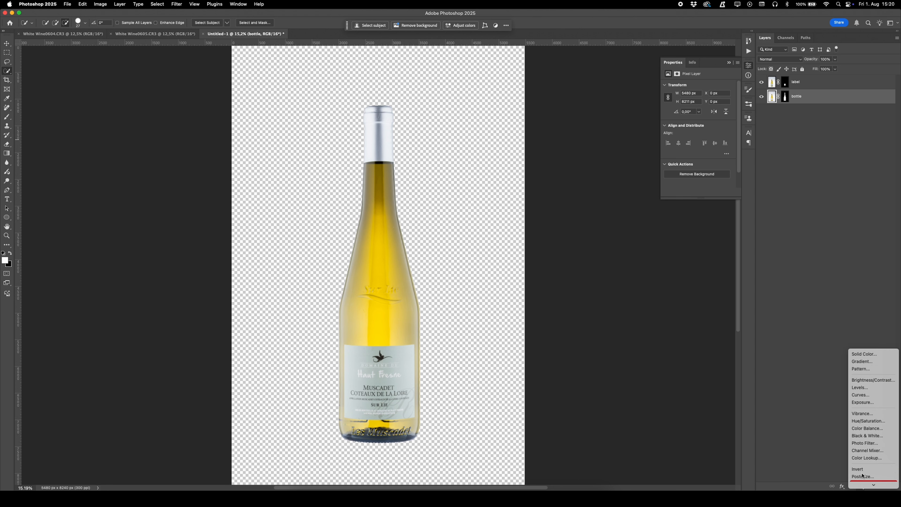
click(869, 355)
drag(481, 96, 425, 55)
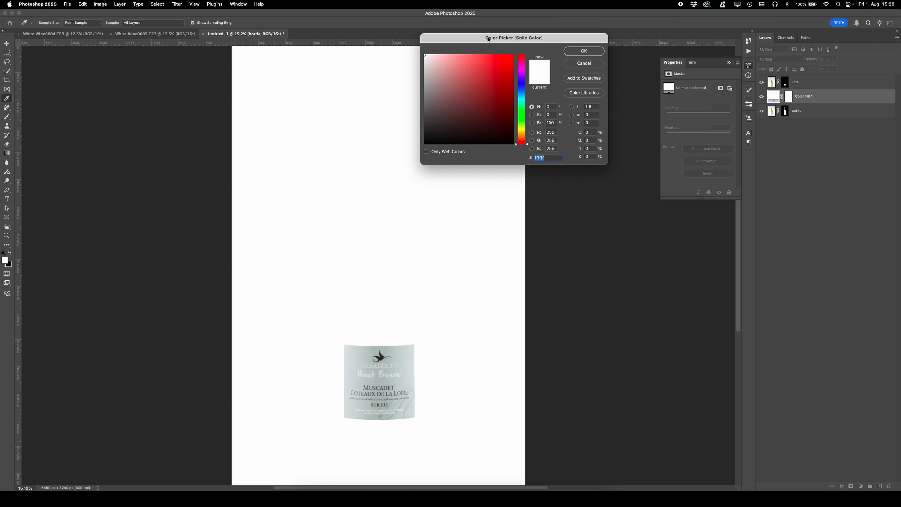
click(583, 51)
key(w)
drag(876, 102, 874, 119)
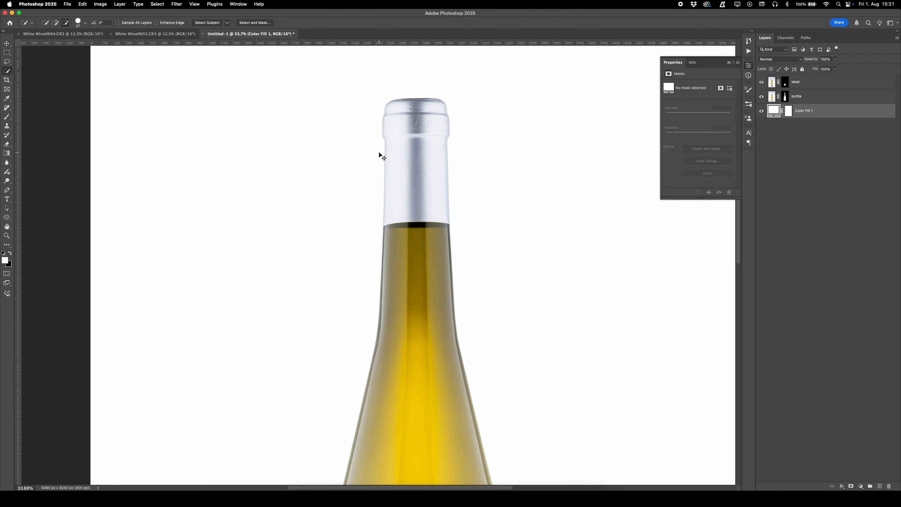
Examine the cut-out bottle against the white background from cap to base, checking its edges, glass and label for flaws.
scroll(379, 152, left, 2)
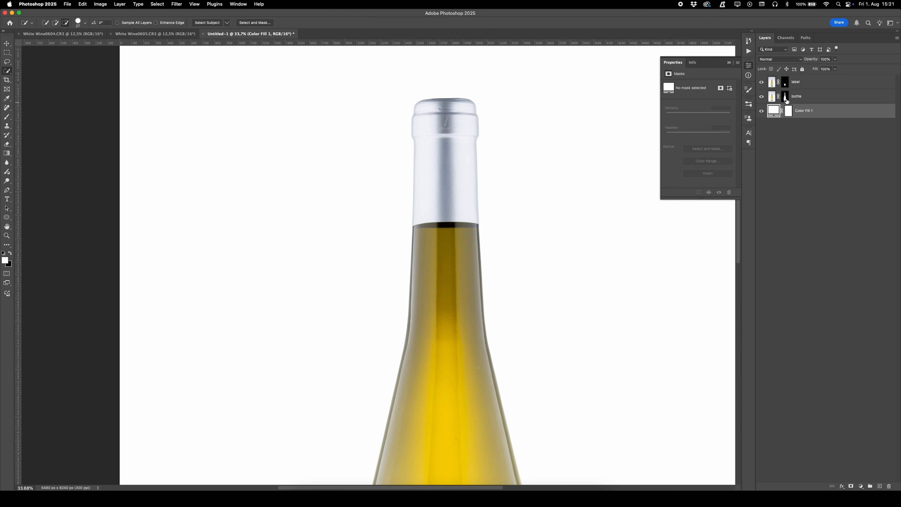
click(770, 98)
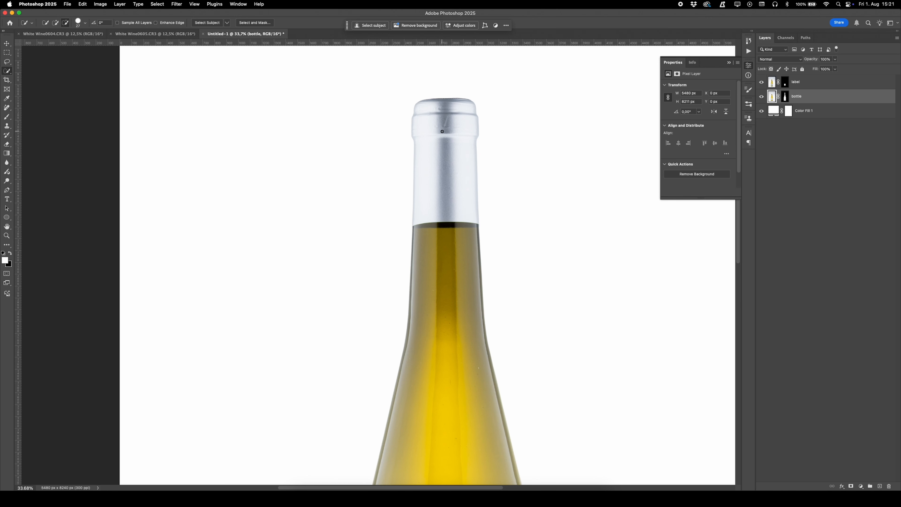
scroll(444, 110, up, 5)
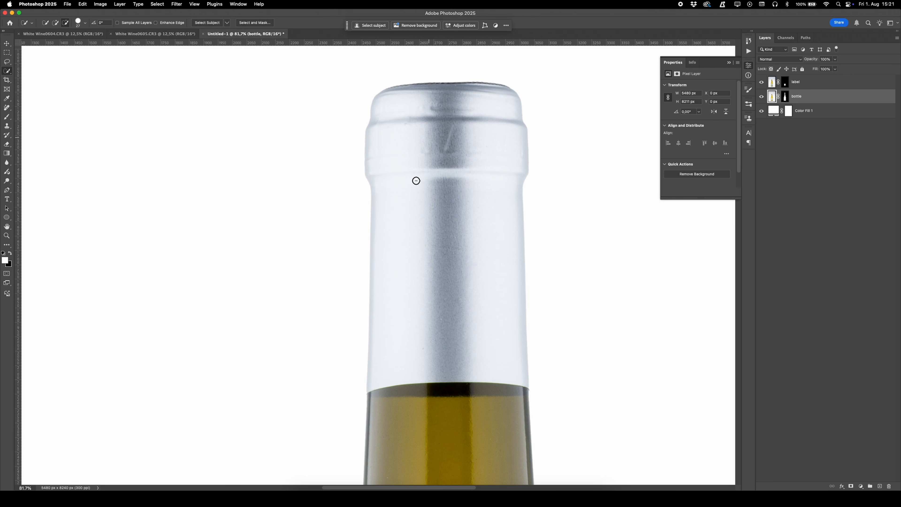
scroll(445, 300, down, 10)
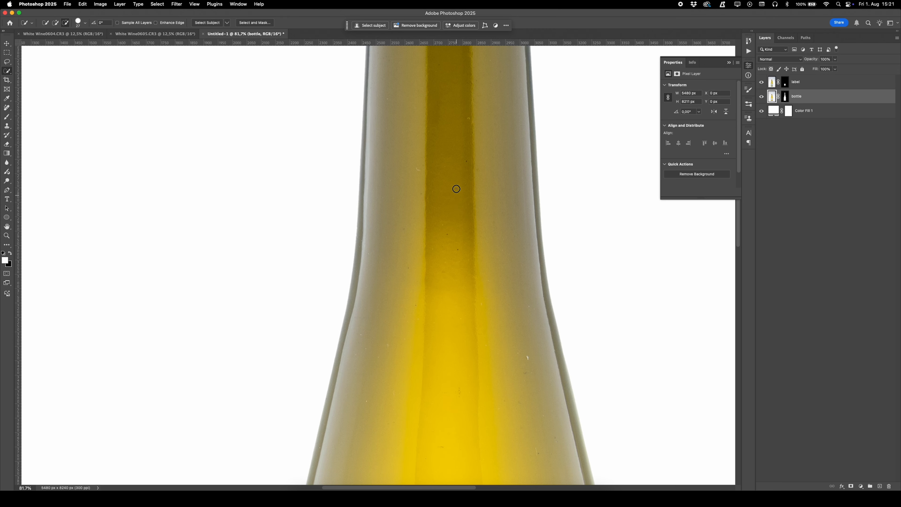
scroll(484, 364, down, 10)
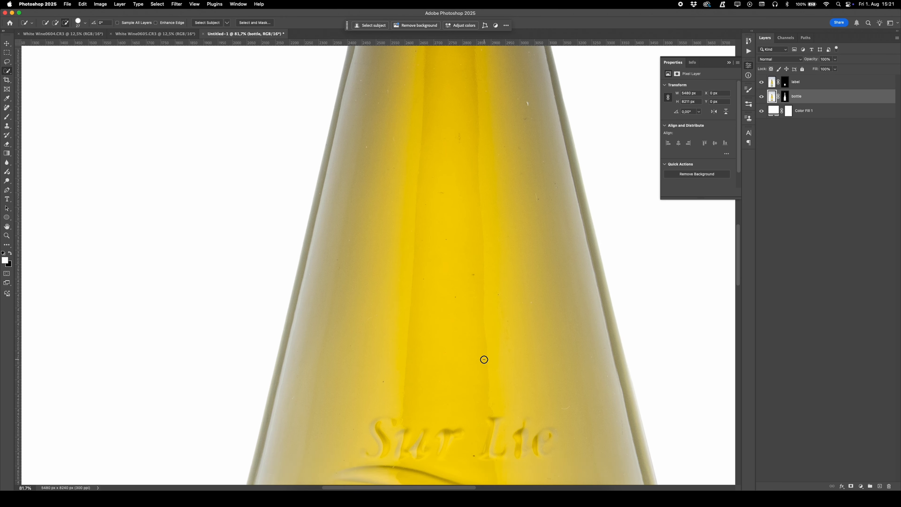
scroll(484, 339, down, 10)
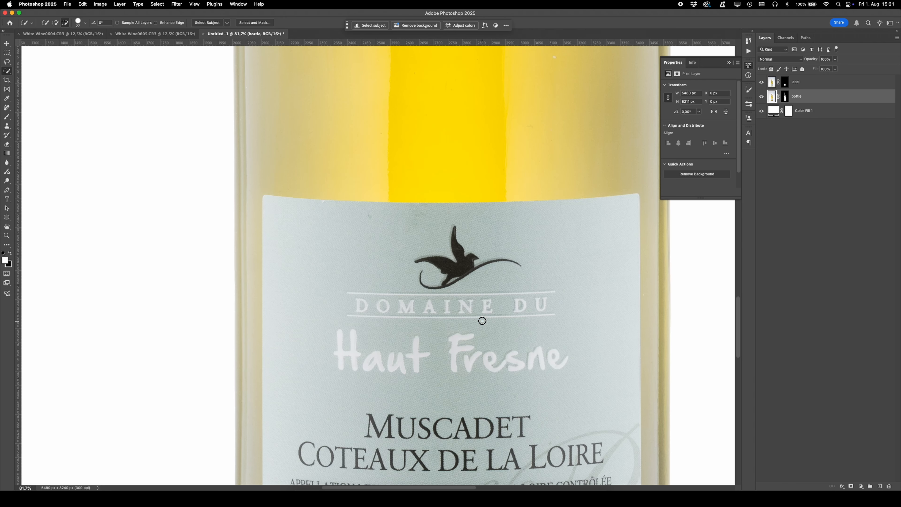
scroll(484, 318, up, 10)
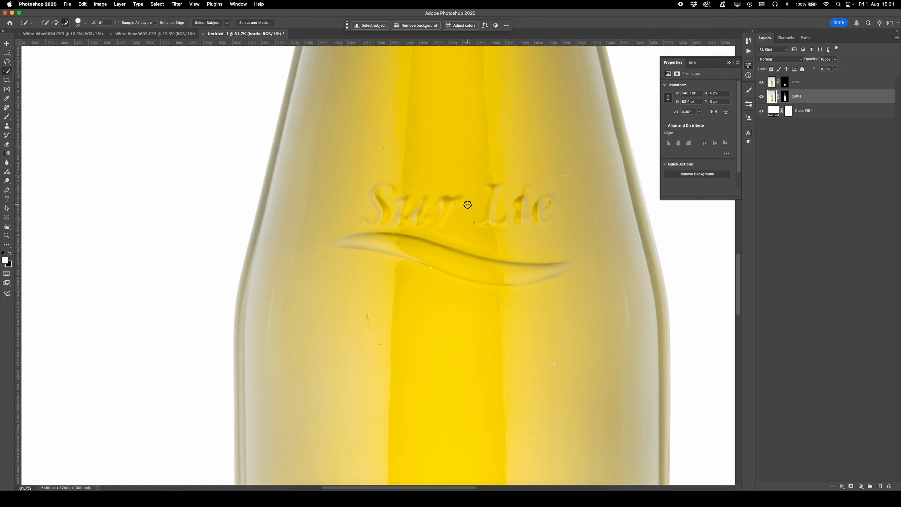
scroll(468, 205, down, 15)
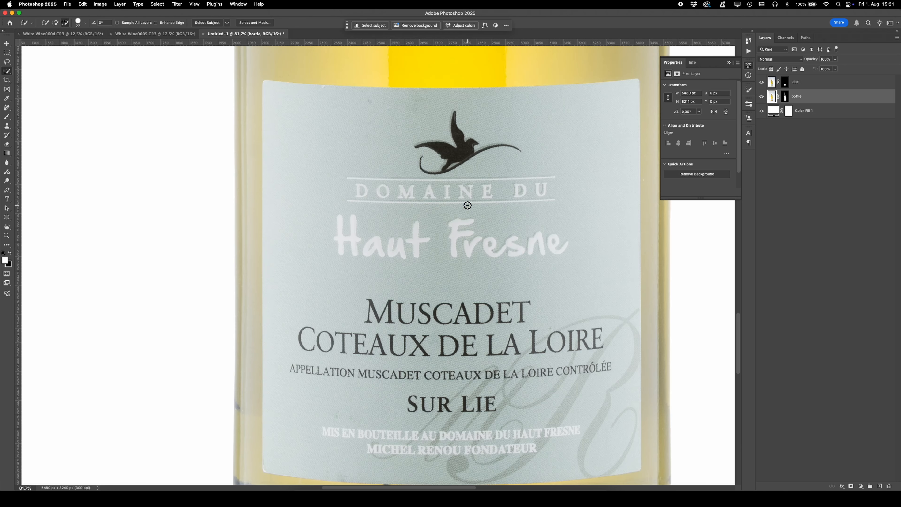
scroll(509, 265, down, 5)
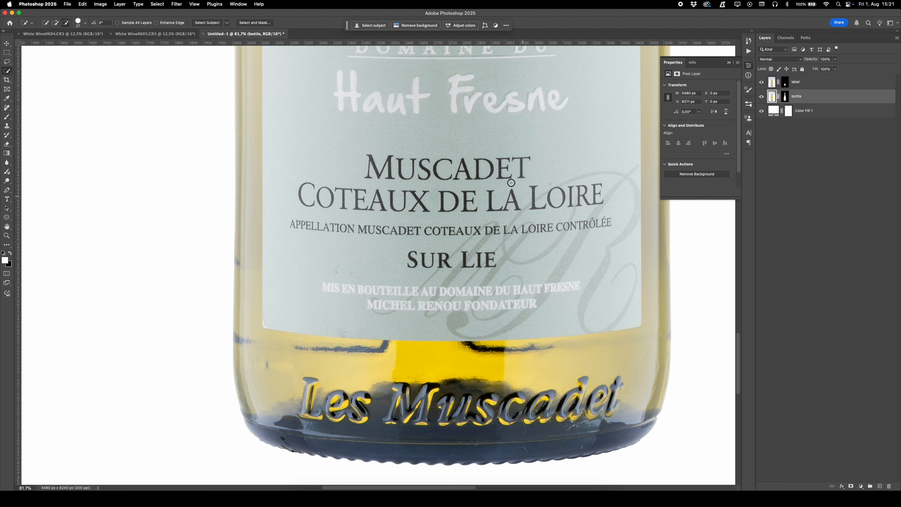
scroll(503, 178, down, 5)
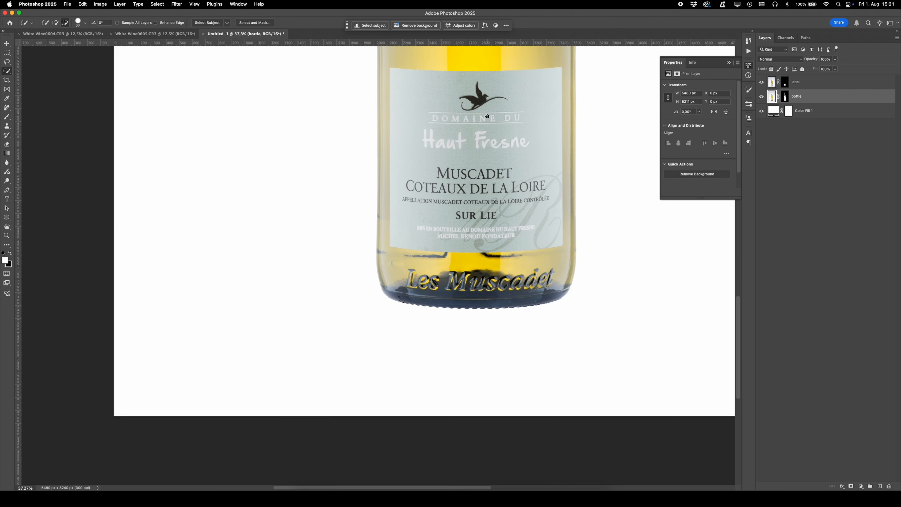
scroll(487, 116, up, 10)
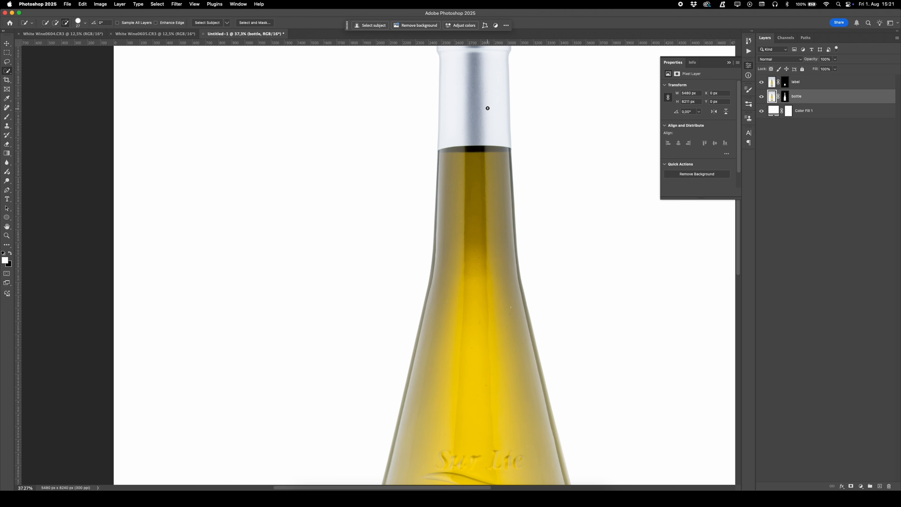
scroll(487, 107, up, 3)
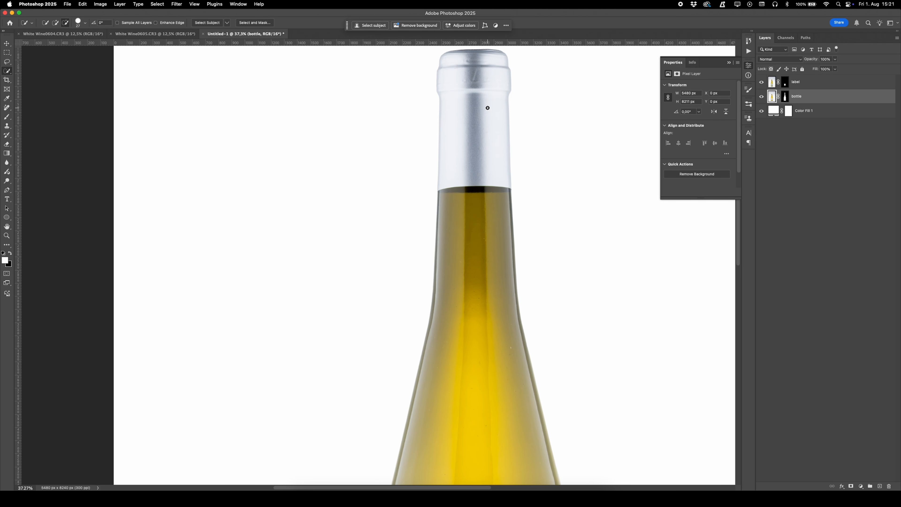
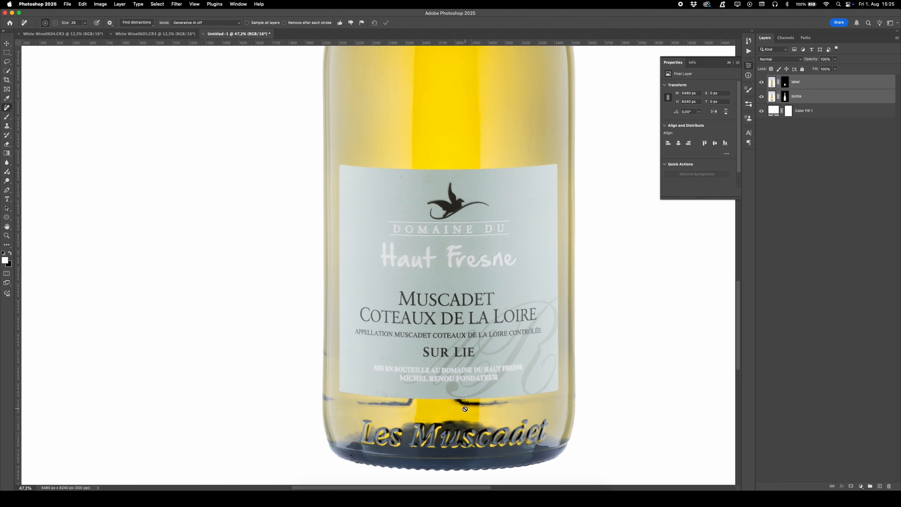
Clone out the dark reflection line below the right half of the paper label on the bottle layer with the Clone Stamp tool.
key(s)
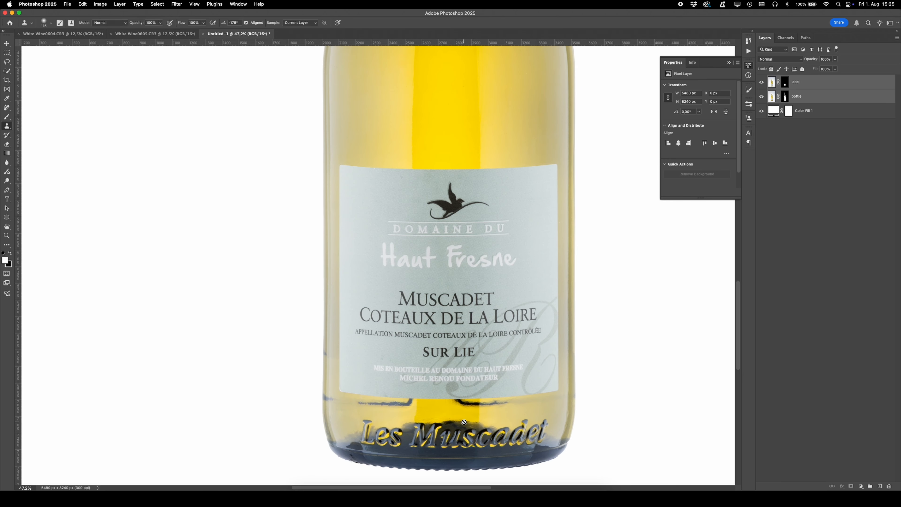
scroll(459, 417, up, 3)
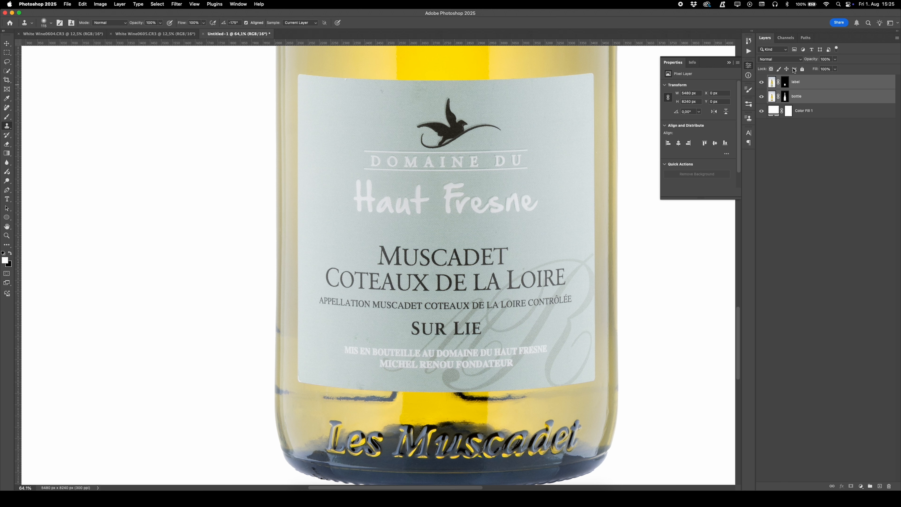
click(822, 85)
click(771, 100)
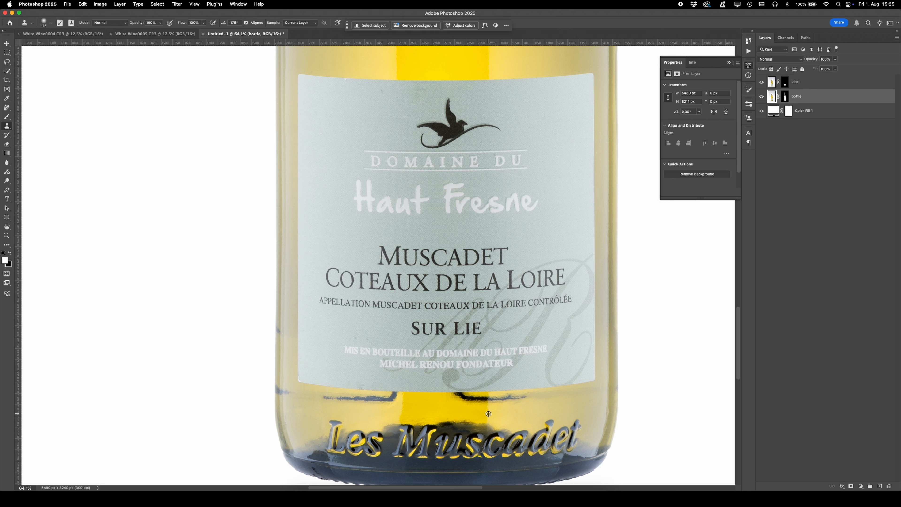
mouse_move(488, 399)
mouse_down()
mouse_move(536, 394)
mouse_move(493, 402)
mouse_move(438, 395)
mouse_move(479, 394)
mouse_move(443, 393)
mouse_move(469, 401)
mouse_up()
click(442, 395)
alt+click(425, 401)
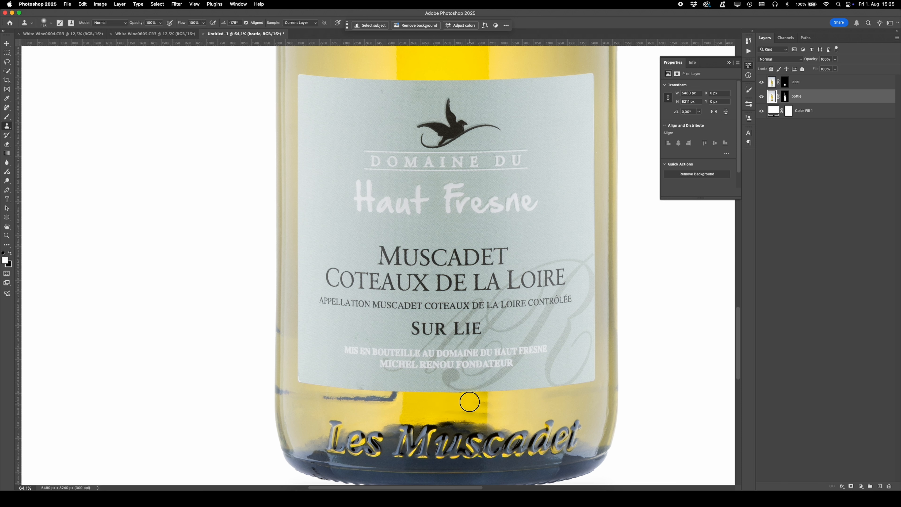
alt+click(443, 392)
mouse_move(460, 388)
mouse_down()
mouse_move(475, 392)
mouse_move(476, 411)
mouse_move(499, 402)
mouse_move(491, 402)
mouse_up()
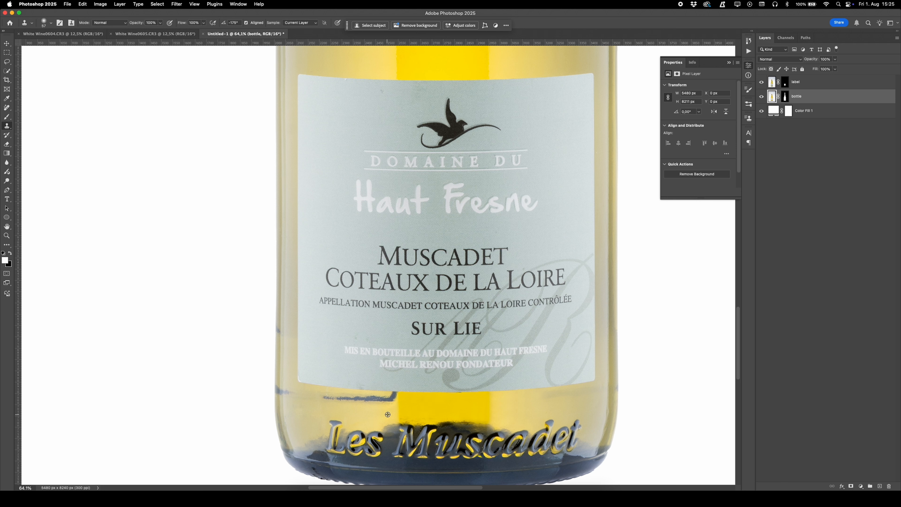
Clone out the dark line below the label's left half and the dark marks along the bottle's left edge.
mouse_move(393, 405)
mouse_down()
mouse_move(325, 399)
mouse_move(388, 397)
mouse_up()
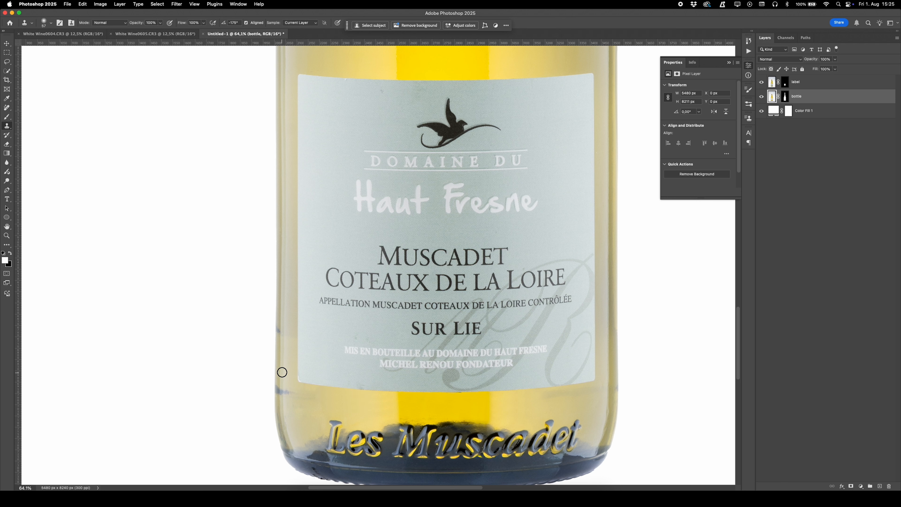
click(285, 390)
click(280, 389)
click(285, 389)
click(274, 395)
click(291, 393)
click(281, 330)
drag(281, 332, 277, 314)
Clean the specks and smudges off the paper label on the label layer with the Remove tool.
scroll(479, 341, down, 1)
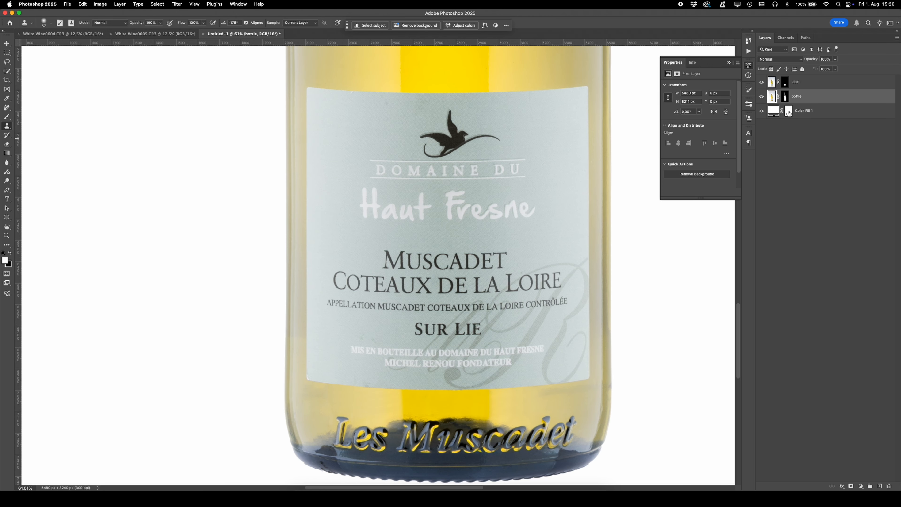
click(772, 83)
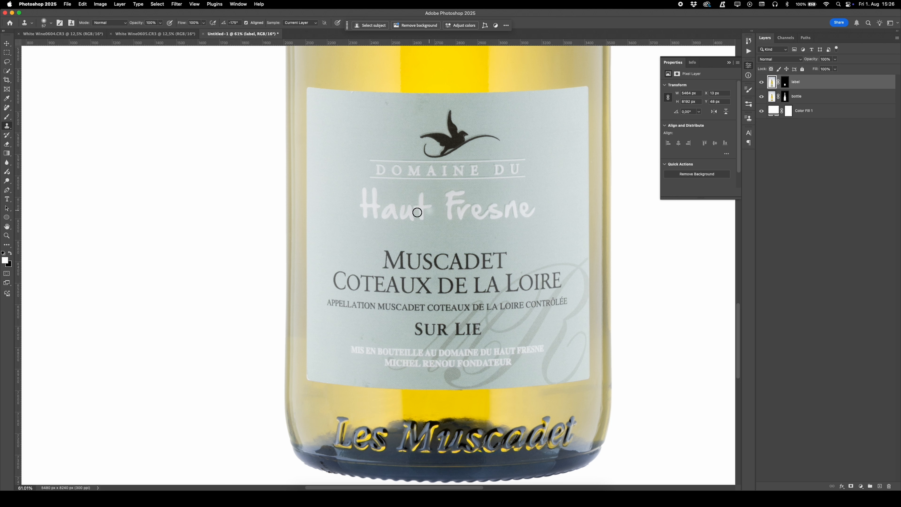
drag(7, 106, 32, 113)
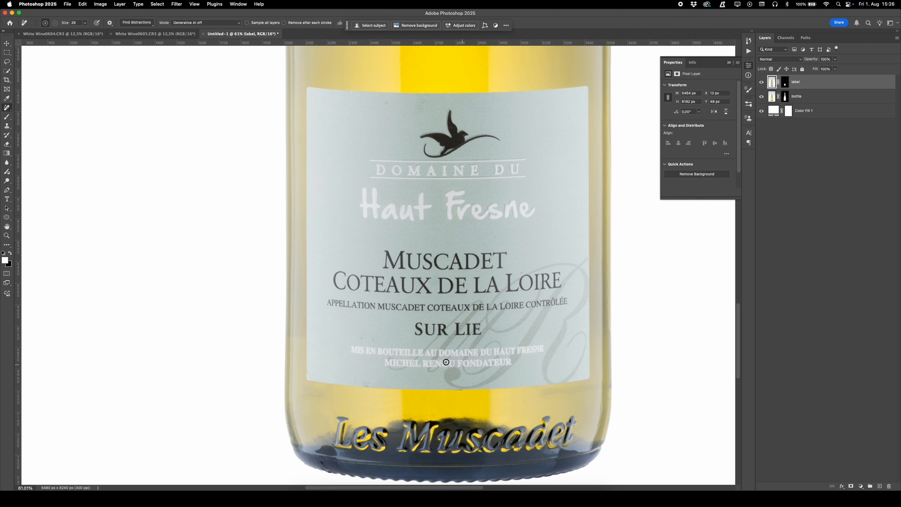
click(372, 339)
click(369, 384)
click(355, 380)
drag(384, 103, 419, 96)
click(351, 91)
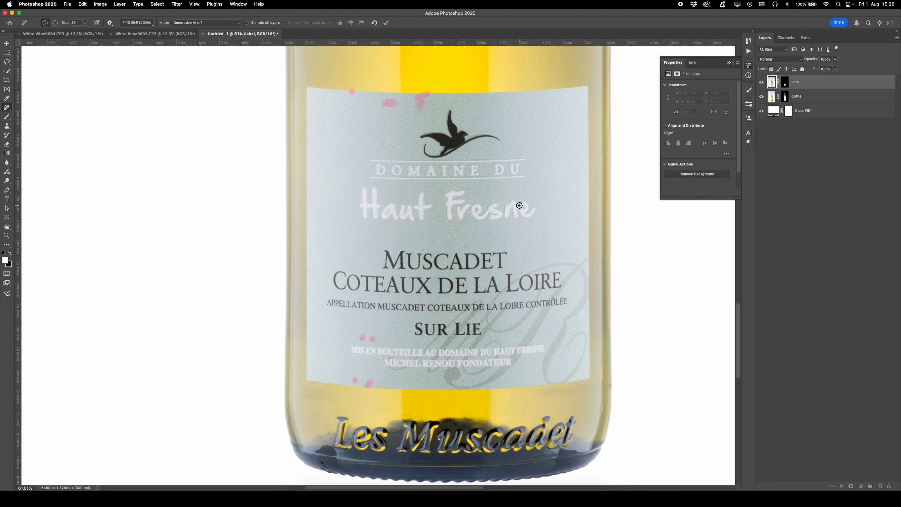
drag(493, 239, 499, 235)
key(Return)
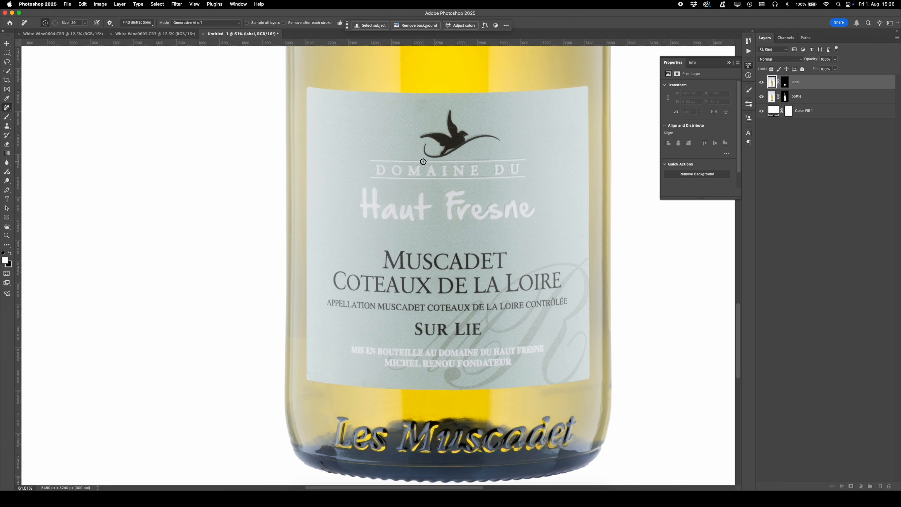
Examine the retouched bottle from label to neck against the white background for remaining flaws.
scroll(439, 249, down, 4)
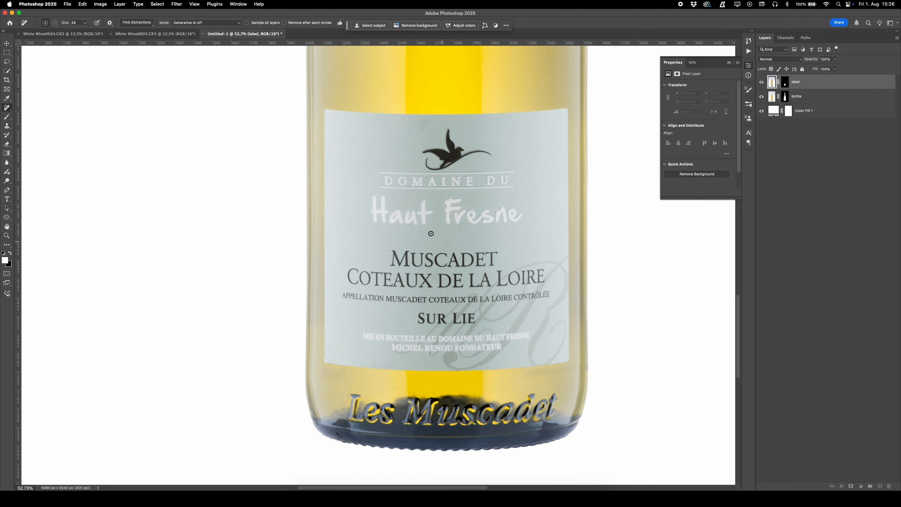
scroll(423, 233, down, 2)
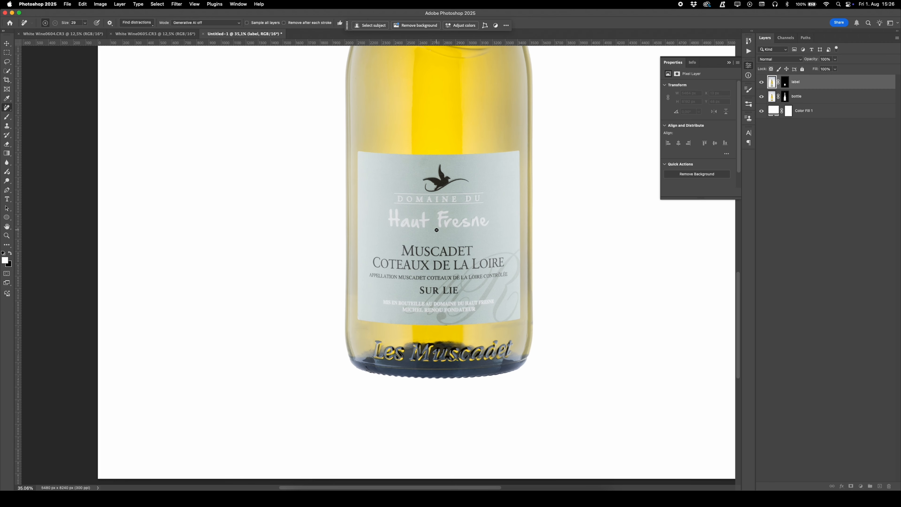
scroll(436, 230, up, 4)
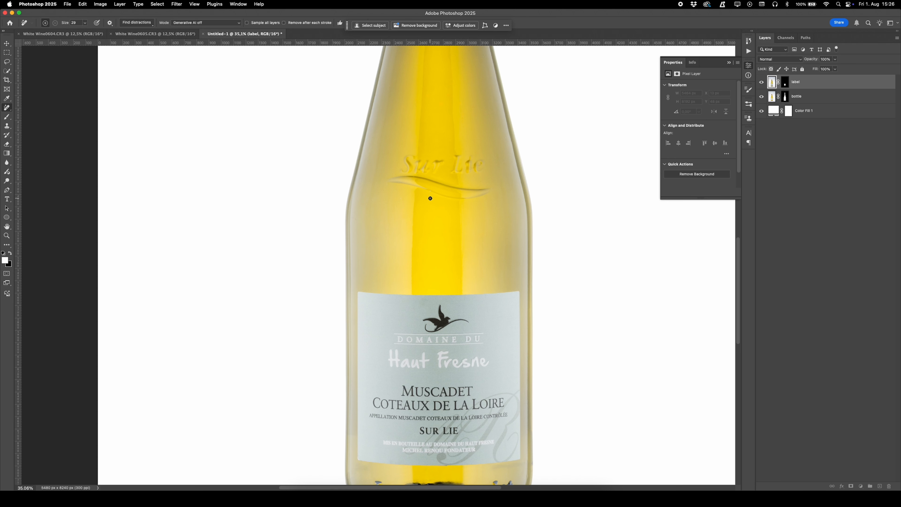
scroll(432, 213, down, 2)
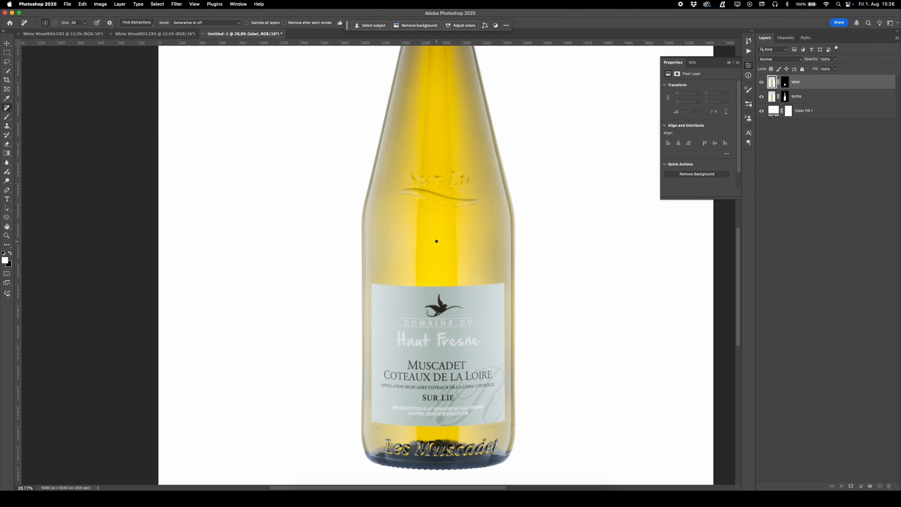
scroll(437, 241, down, 5)
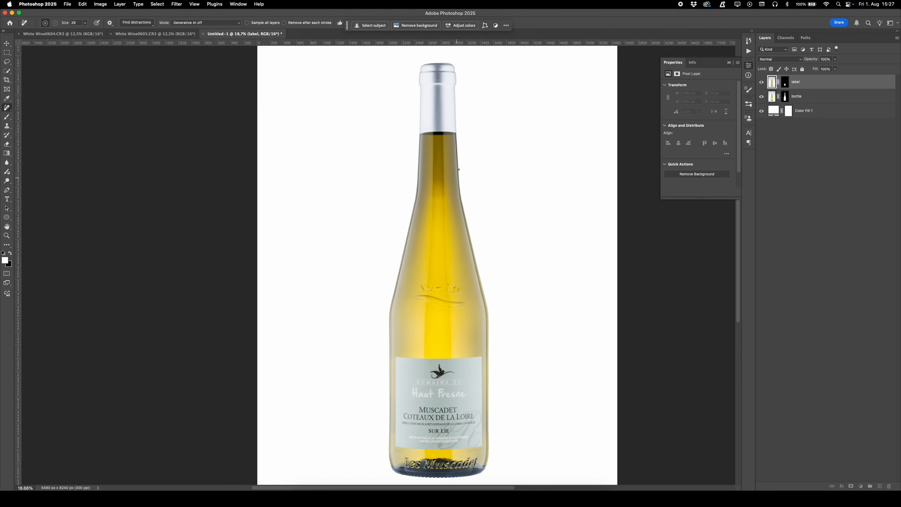
scroll(436, 136, up, 8)
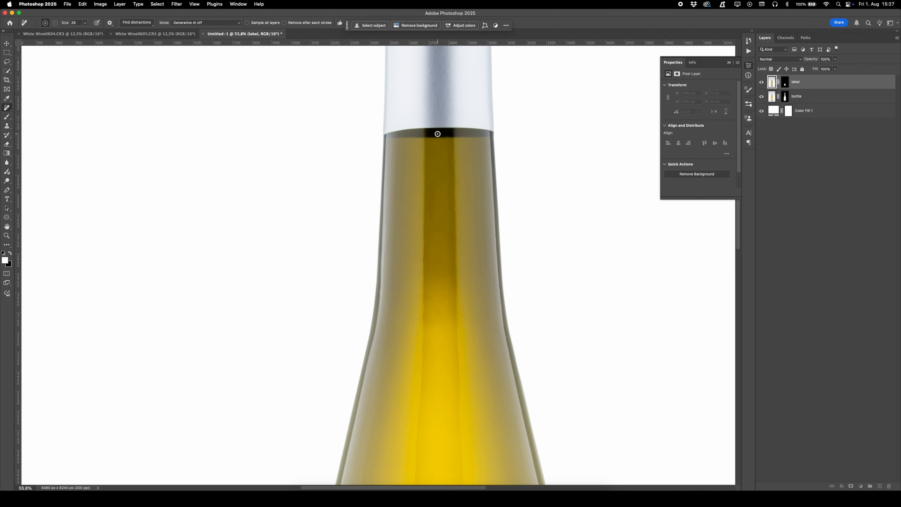
On the bottle layer, draw a closed Pen path around the upper neck along the capsule's lower edge and convert it to a selection.
click(772, 96)
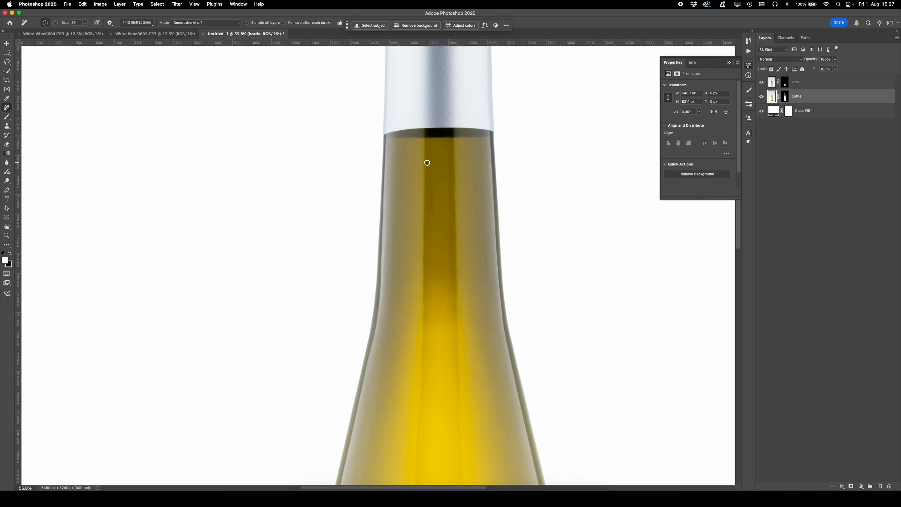
key(p)
scroll(428, 134, up, 3)
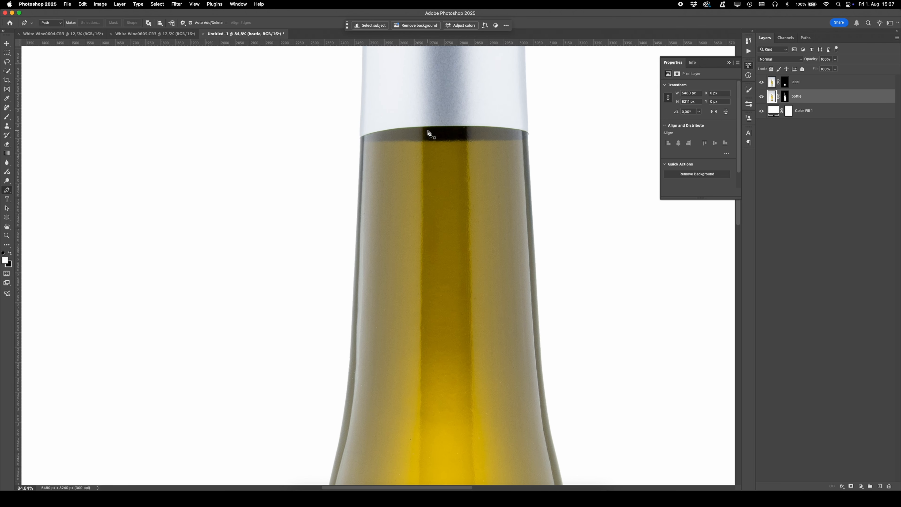
drag(361, 138, 379, 128)
key(super+z)
click(359, 137)
drag(424, 126, 533, 158)
click(528, 134)
click(531, 142)
click(538, 256)
drag(334, 263, 323, 262)
click(347, 161)
click(359, 137)
right_click(373, 156)
click(405, 189)
key(Return)
Clone out the dark band beneath the capsule inside the selection, sampling the glass just below with the Clone Stamp.
key(s)
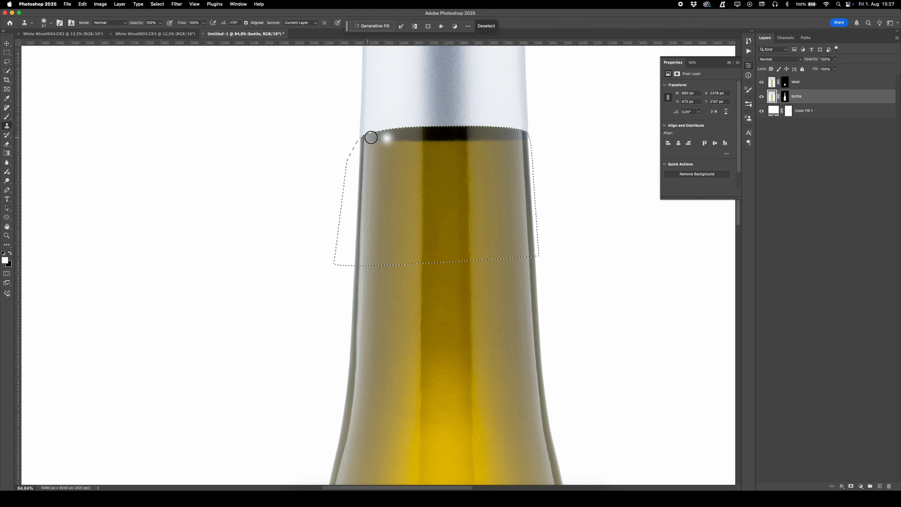
drag(424, 179, 430, 180)
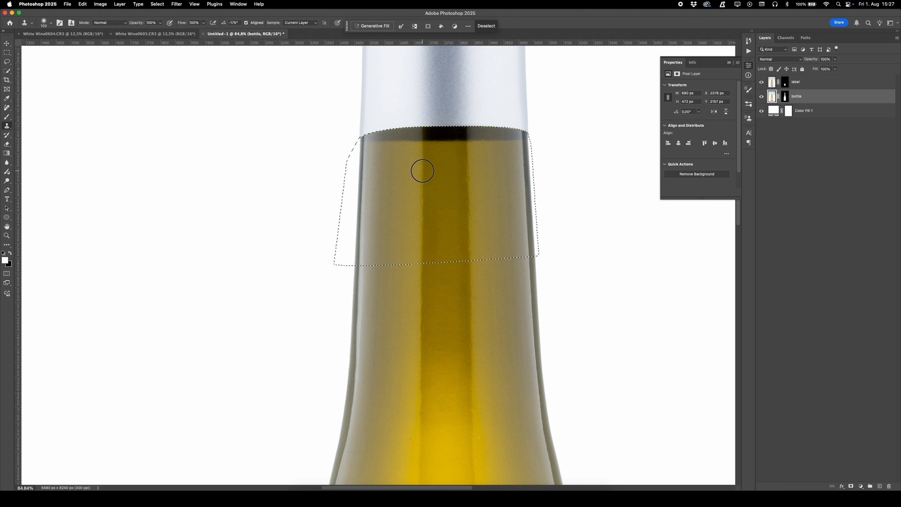
mouse_move(422, 141)
mouse_down()
mouse_move(359, 144)
mouse_move(455, 130)
mouse_move(456, 142)
mouse_move(473, 137)
mouse_move(433, 131)
mouse_move(537, 135)
mouse_up()
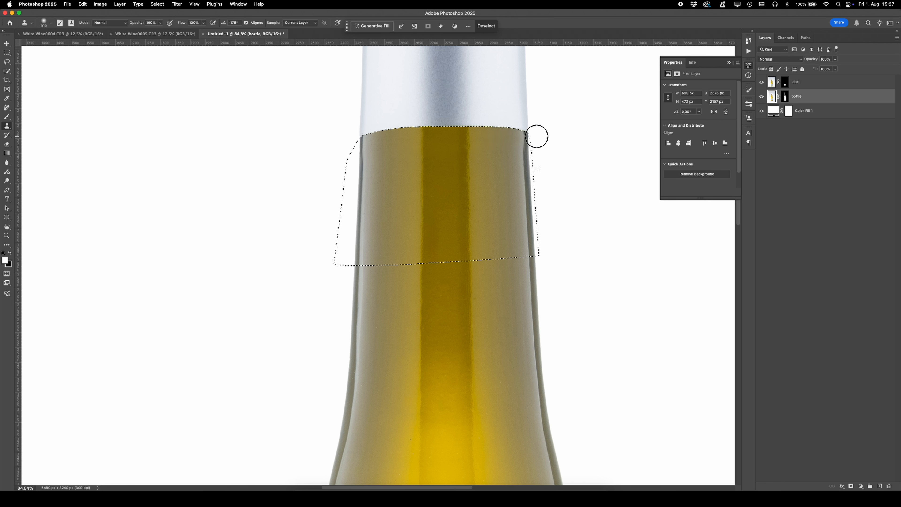
click(524, 140)
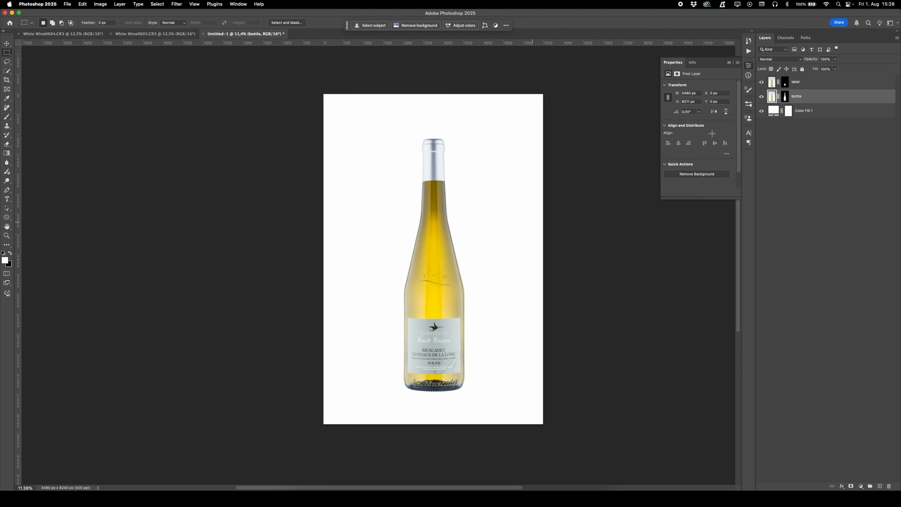
Add a Levels adjustment layer above the label layer and set its midtone value to 0.74.
click(772, 88)
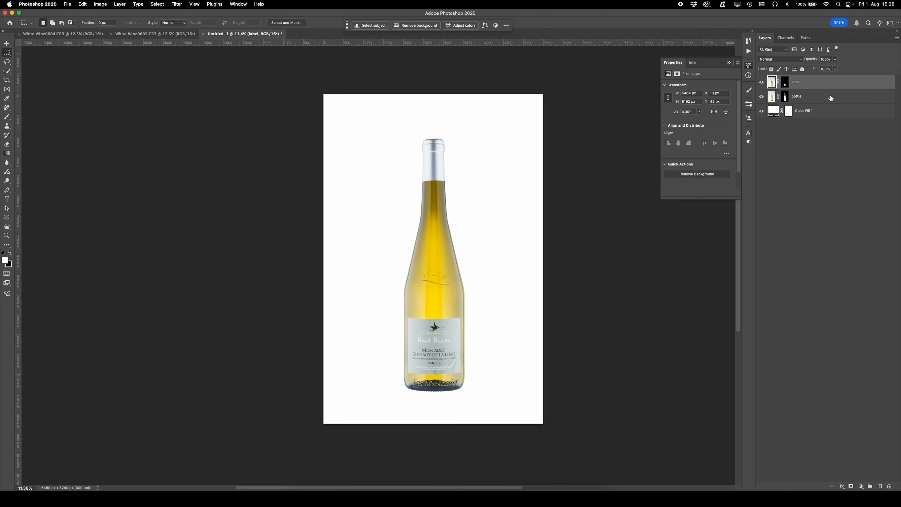
click(860, 486)
click(871, 408)
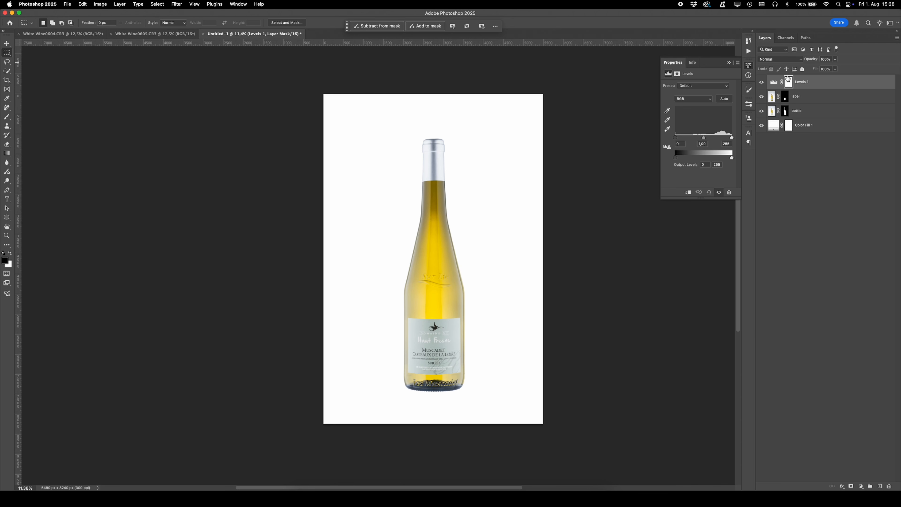
click(774, 83)
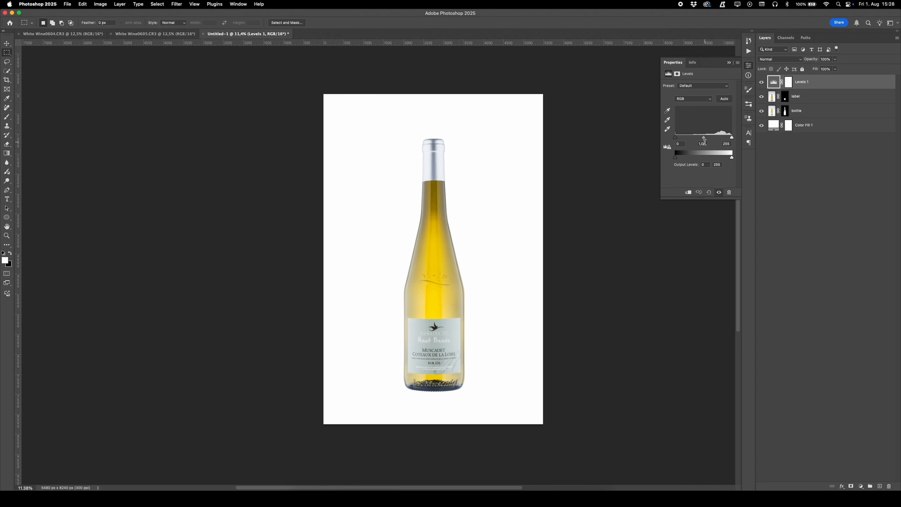
drag(704, 140, 709, 139)
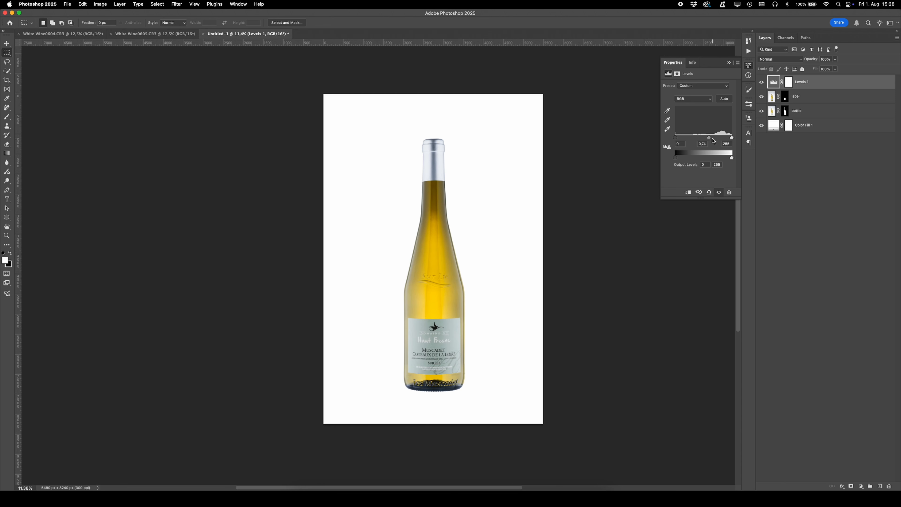
click(709, 138)
Paint black on the Levels layer's mask over the bottle's neck to exclude it from the darkening.
click(788, 82)
key(b)
key(x)
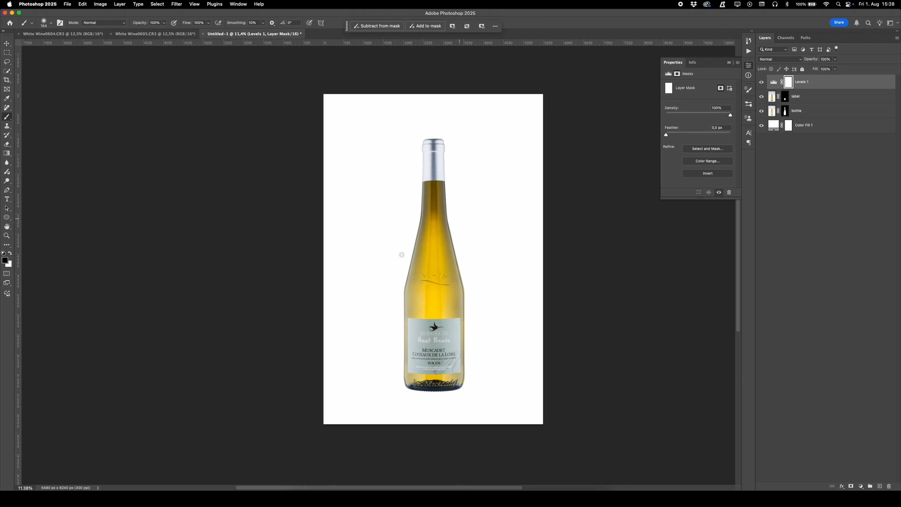
mouse_move(430, 197)
mouse_down()
mouse_move(468, 194)
mouse_move(436, 206)
mouse_up()
scroll(467, 301, up, 1)
scroll(470, 298, up, 2)
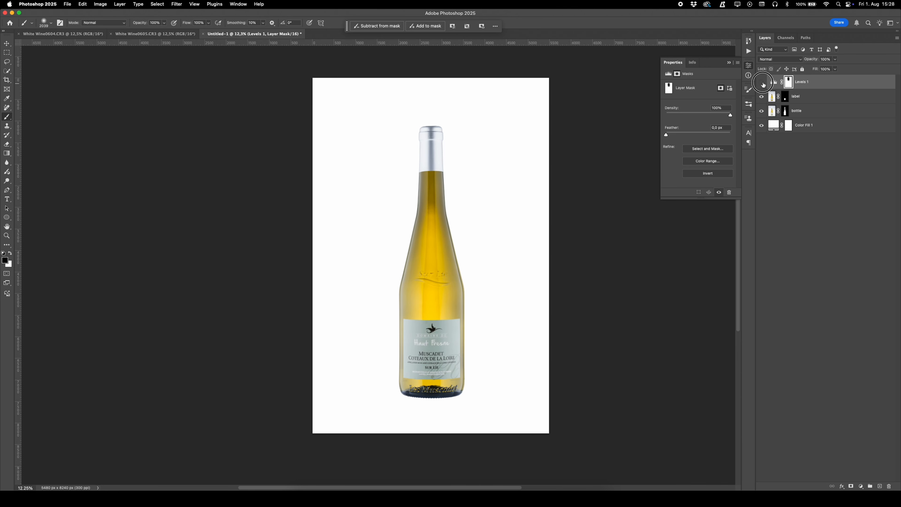